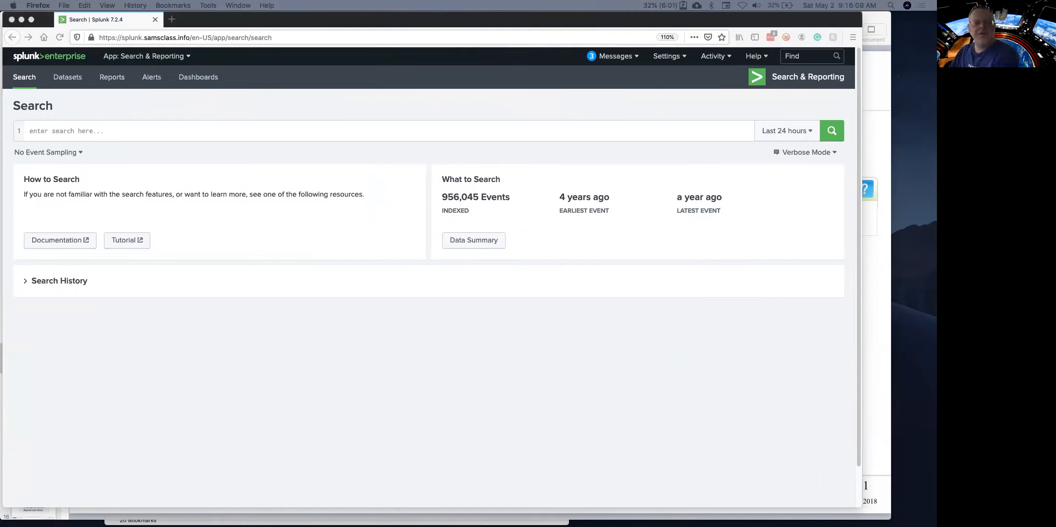
Search all time for index="botsv1" sourcetype="stream:http" with stats count by c_ip, http_method.
{"action": "left_click", "coordinate": [94, 130]}
{"action": "type", "text": "index=\"botsv1\"  sourcetype=\"stream:http\" |  stats count by c_ip, http_method"}
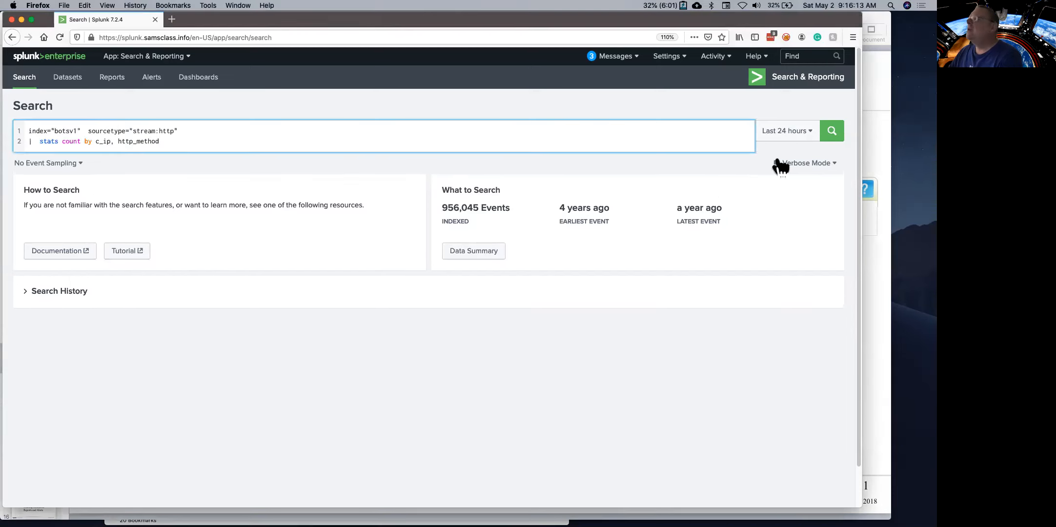
{"action": "left_click", "coordinate": [805, 132]}
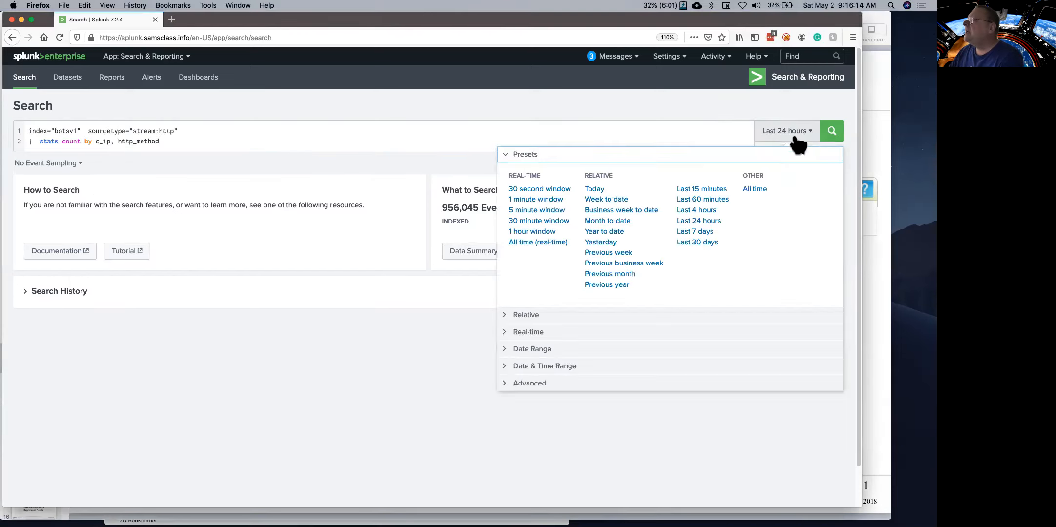
{"action": "left_click", "coordinate": [761, 191]}
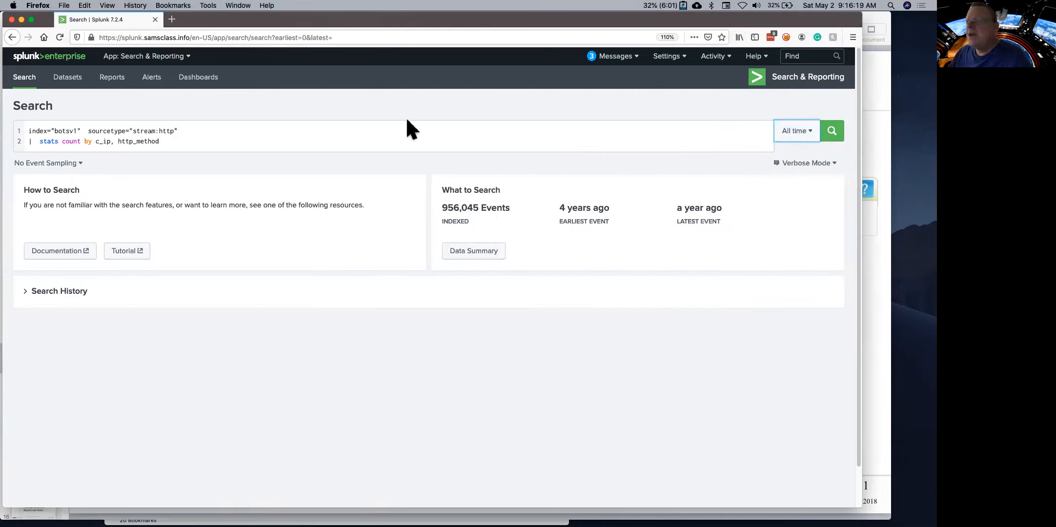
{"action": "left_click", "coordinate": [830, 137]}
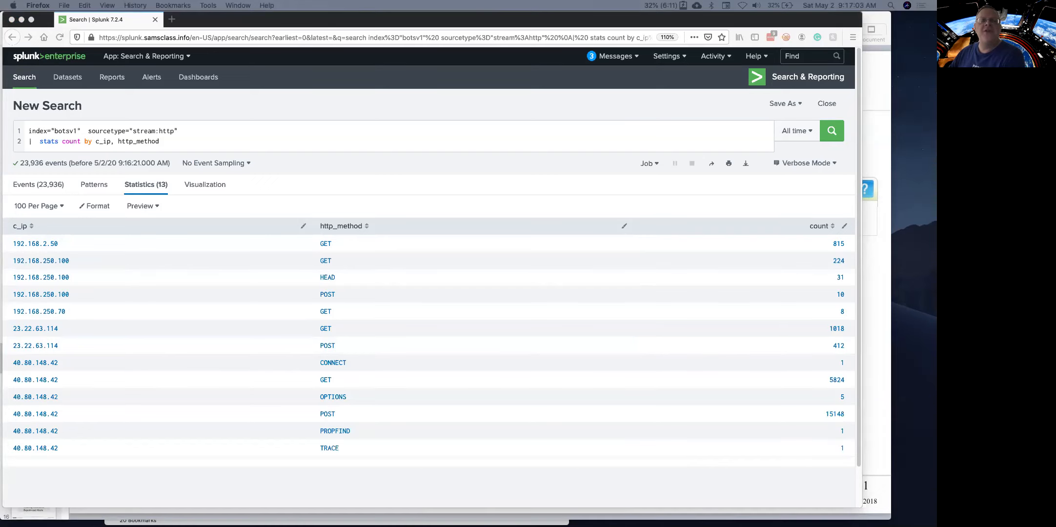
Switch to attributions.csv in Smultron and examine its ip,attrib header and the name assigned to each IP address.
{"action": "left_click_drag", "start_coordinate": [1, 302], "coordinate": [427, 137]}
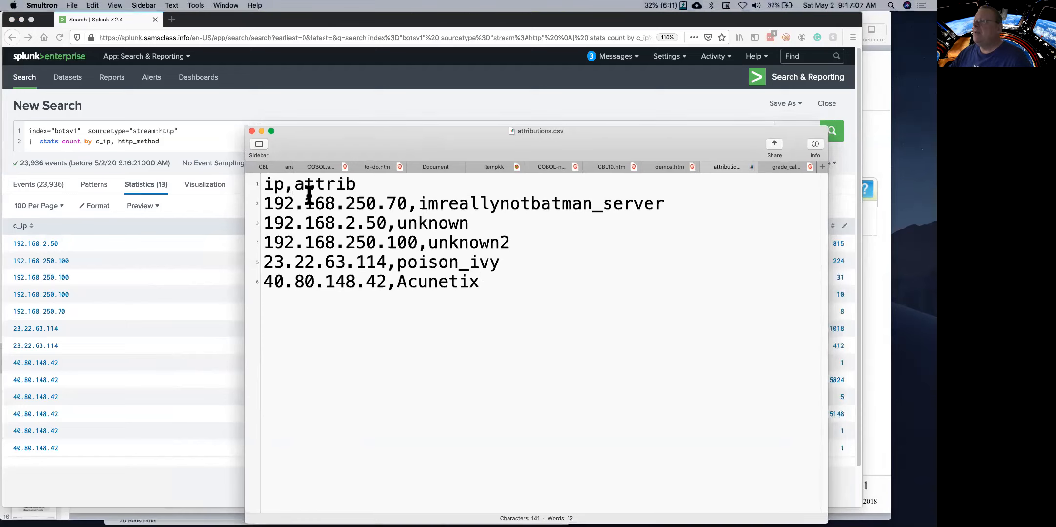
{"action": "left_click_drag", "start_coordinate": [418, 204], "coordinate": [589, 205]}
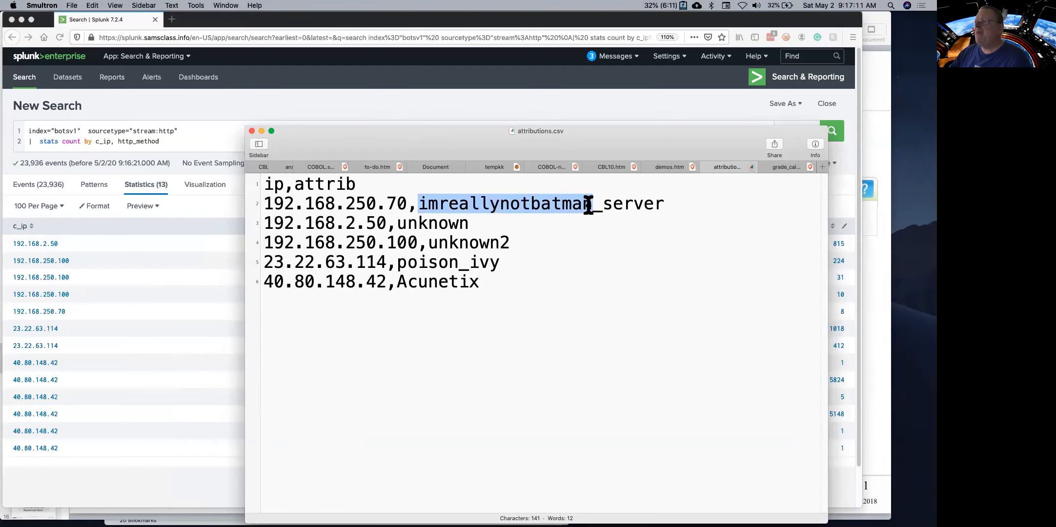
{"action": "left_click_drag", "start_coordinate": [512, 243], "coordinate": [265, 224]}
{"action": "left_click", "coordinate": [295, 250]}
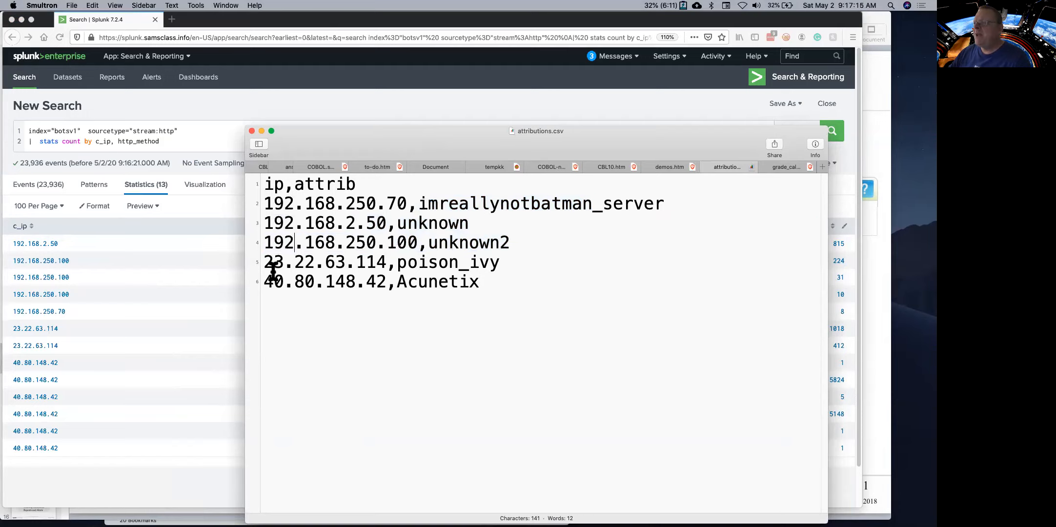
{"action": "left_click_drag", "start_coordinate": [264, 262], "coordinate": [262, 287]}
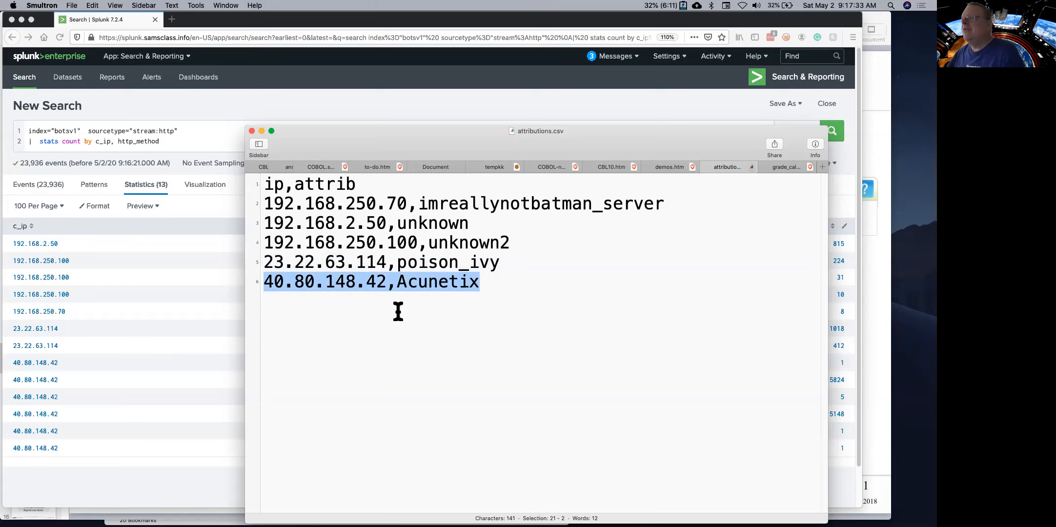
{"action": "left_click", "coordinate": [362, 297]}
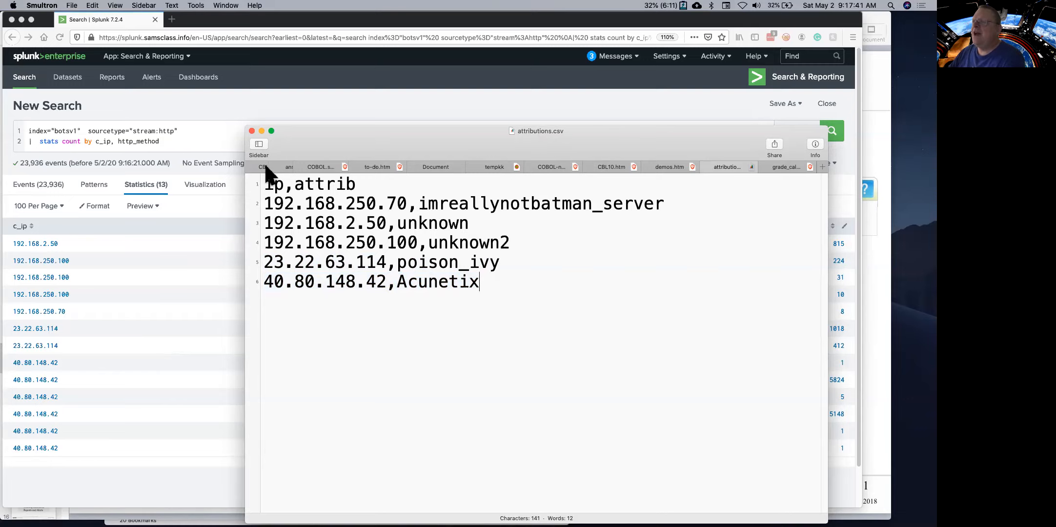
{"action": "left_click_drag", "start_coordinate": [264, 184], "coordinate": [355, 183]}
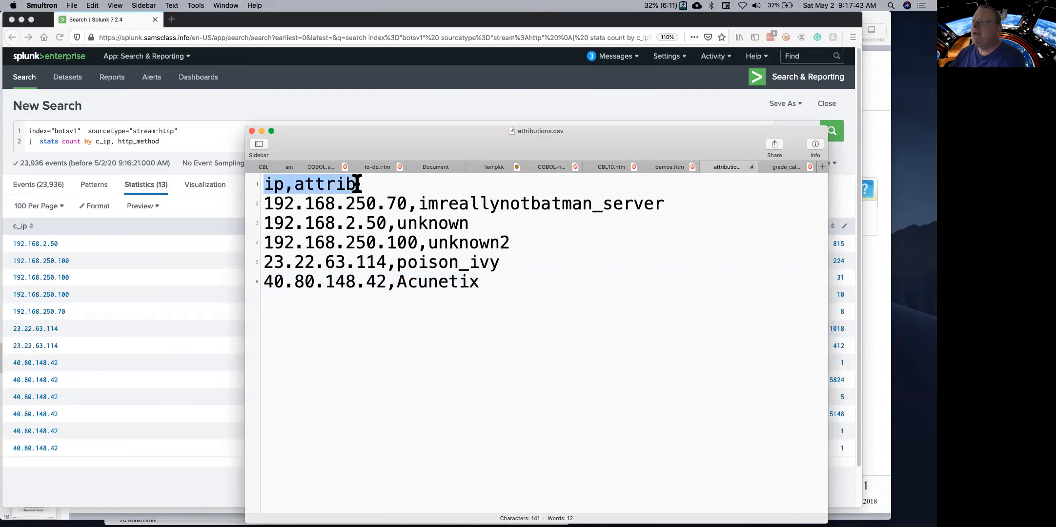
{"action": "double_click", "coordinate": [456, 136]}
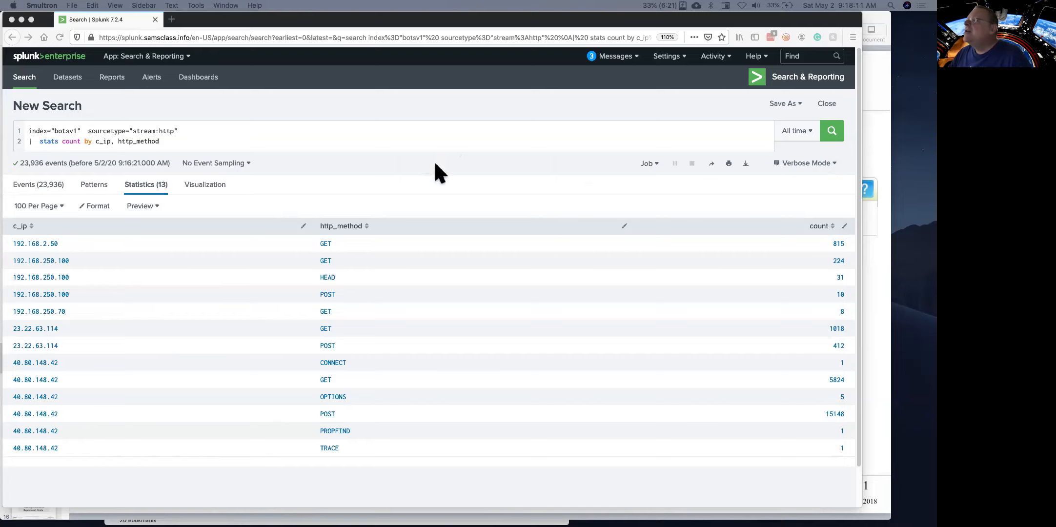
Return to Splunk in Firefox and open the list of lookup table files in the lookup settings.
{"action": "left_click", "coordinate": [619, 94]}
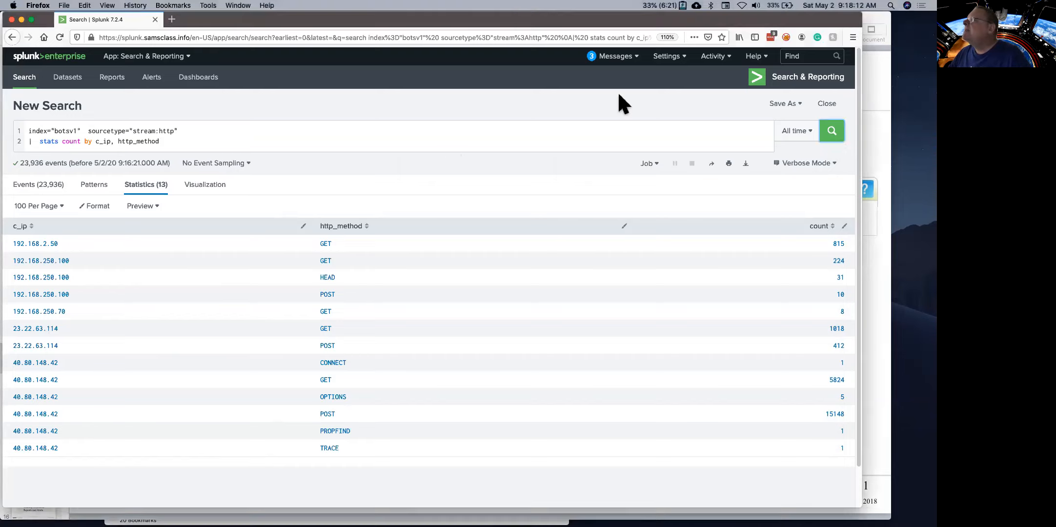
{"action": "left_click", "coordinate": [669, 58]}
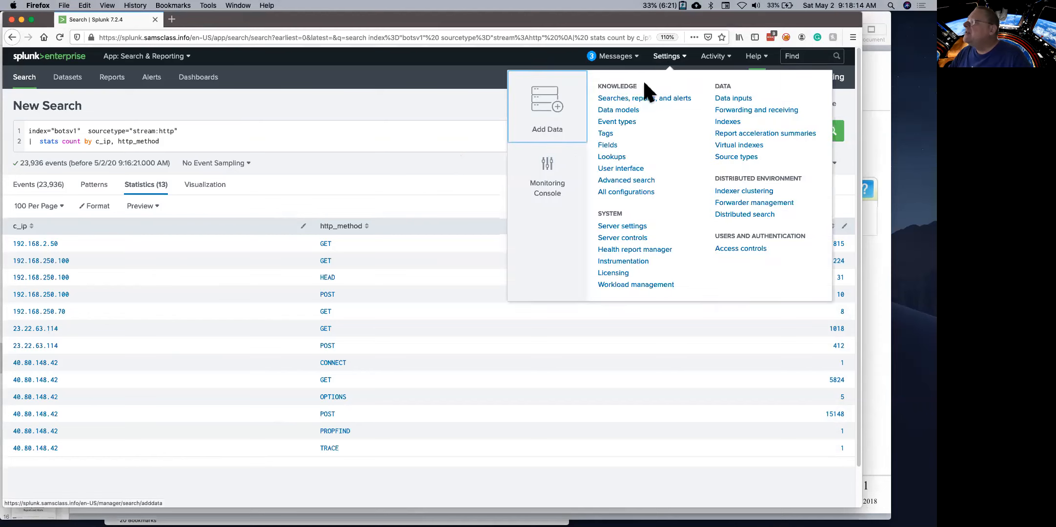
{"action": "left_click", "coordinate": [612, 157]}
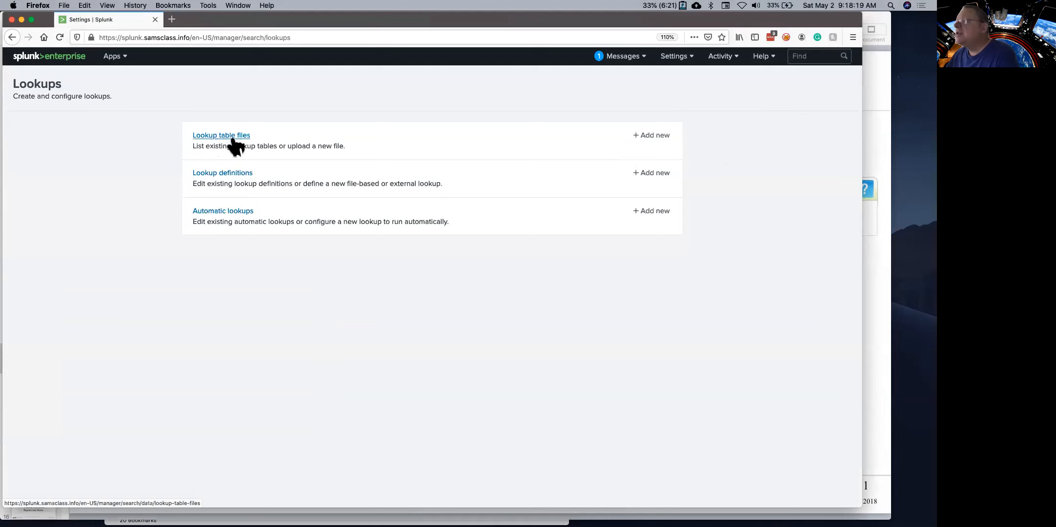
{"action": "key", "text": "super+equal"}
{"action": "key", "text": "super+equal"}
{"action": "left_click", "coordinate": [204, 155]}
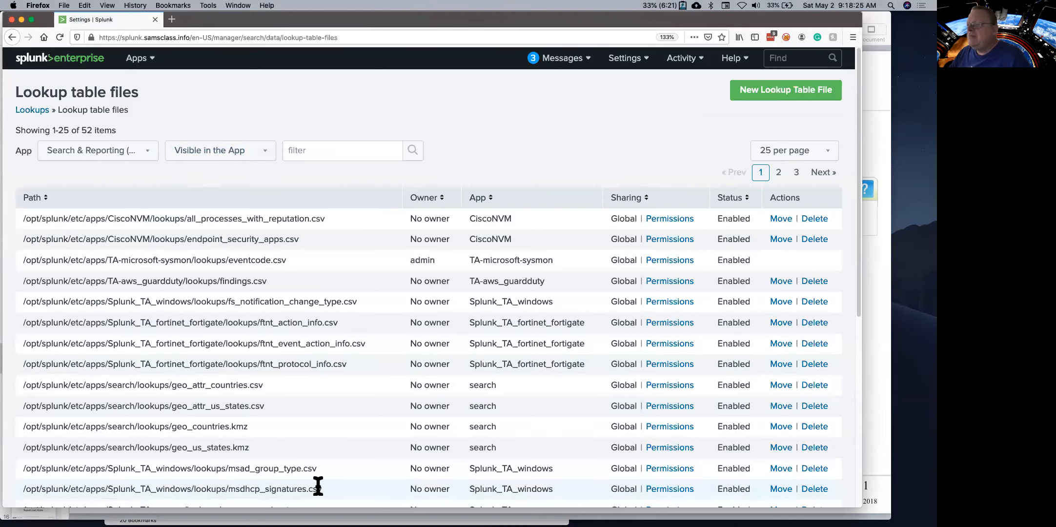
Start a new lookup table file and choose attributions.csv from the splunklec folder for upload.
{"action": "left_click", "coordinate": [757, 95]}
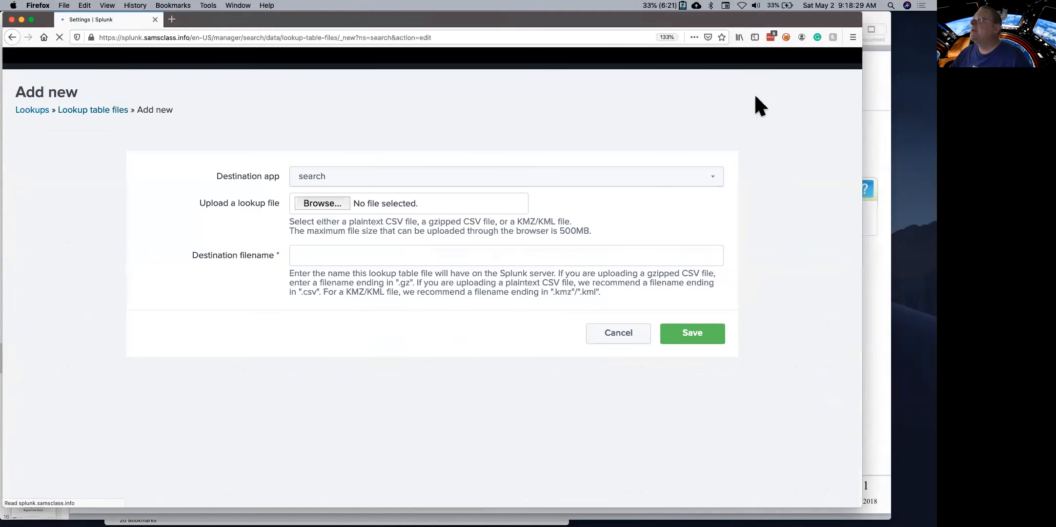
{"action": "left_click", "coordinate": [310, 202]}
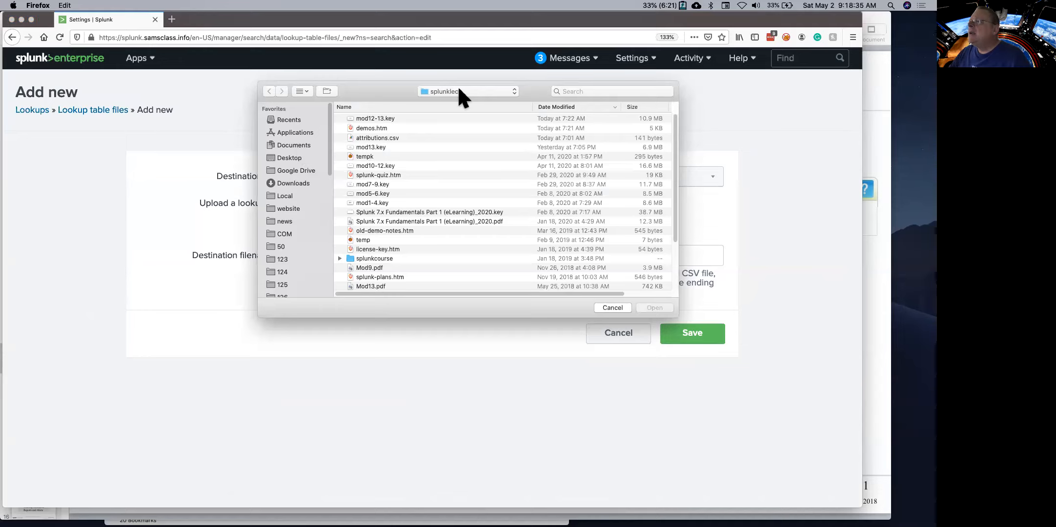
{"action": "left_click", "coordinate": [382, 138]}
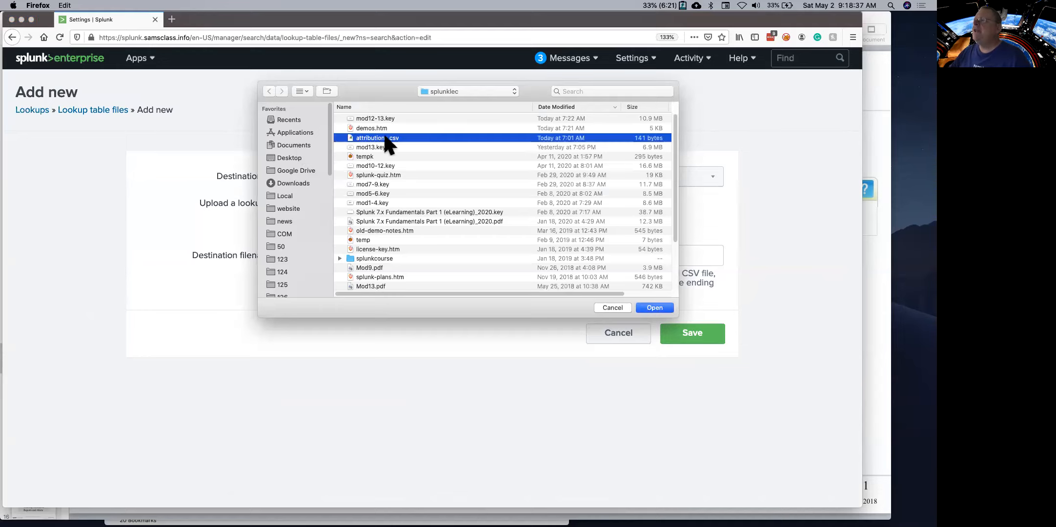
{"action": "left_click", "coordinate": [650, 305]}
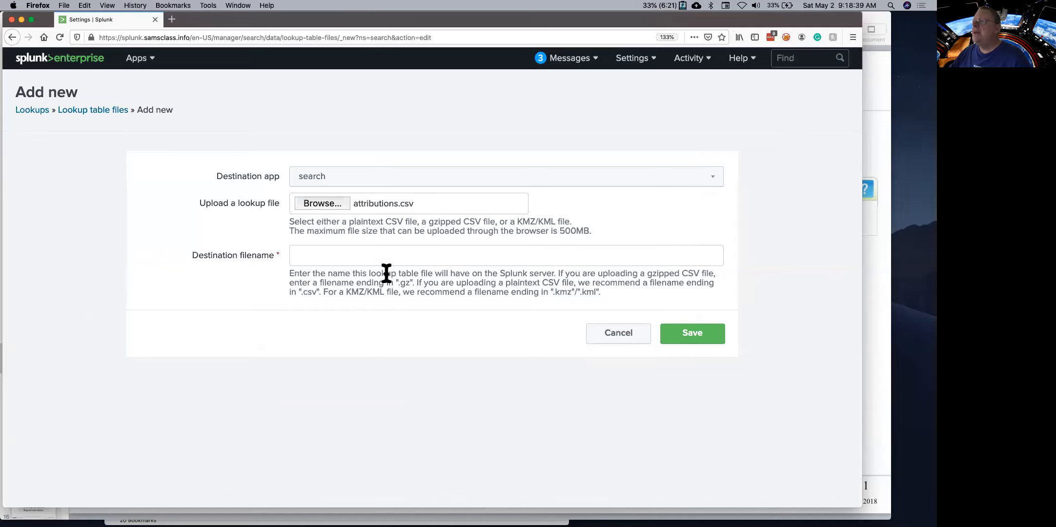
Set the destination filename to sam_demo_attributions.csv and save the lookup table file.
{"action": "left_click", "coordinate": [373, 255]}
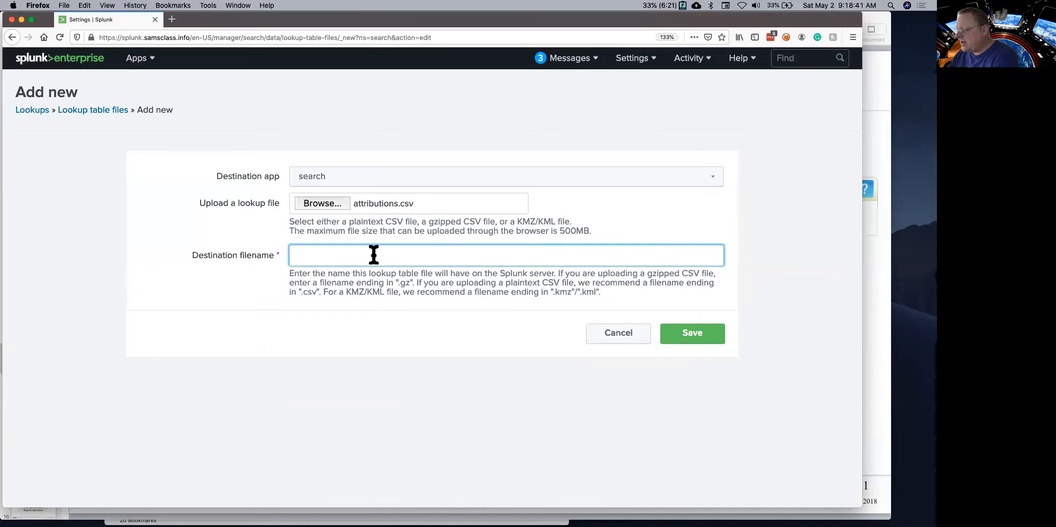
{"action": "type", "text": "sam_dem"}
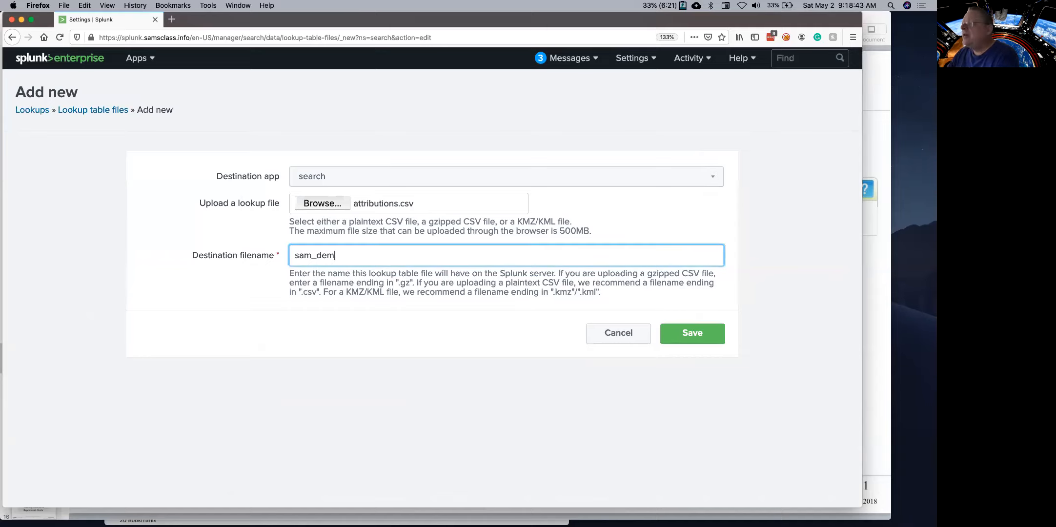
{"action": "type", "text": "o_attributions"}
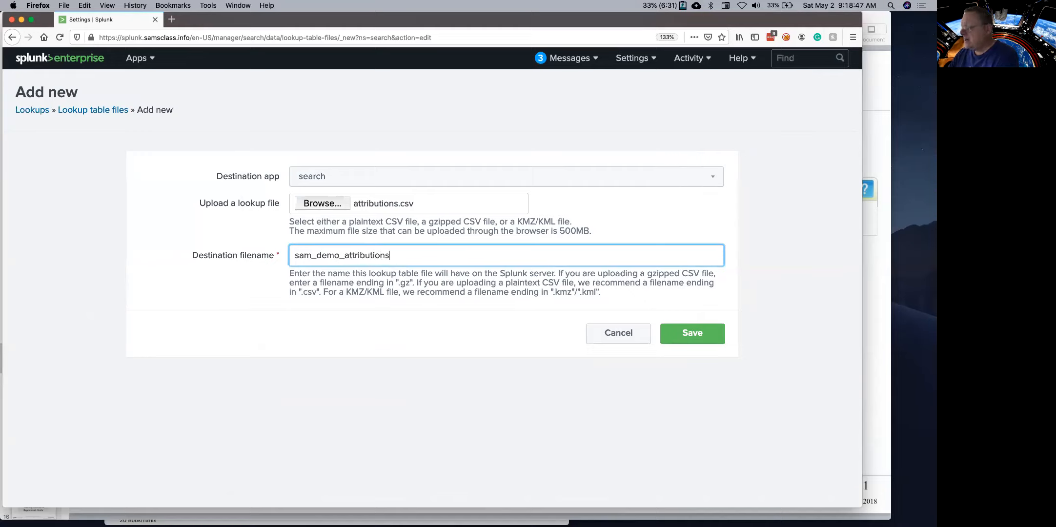
{"action": "type", "text": ".csv"}
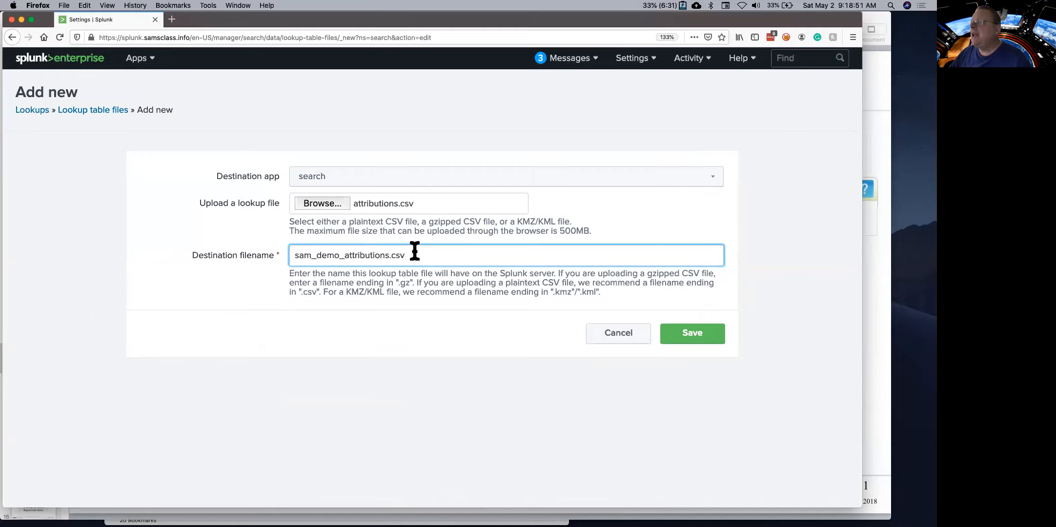
{"action": "left_click", "coordinate": [685, 336]}
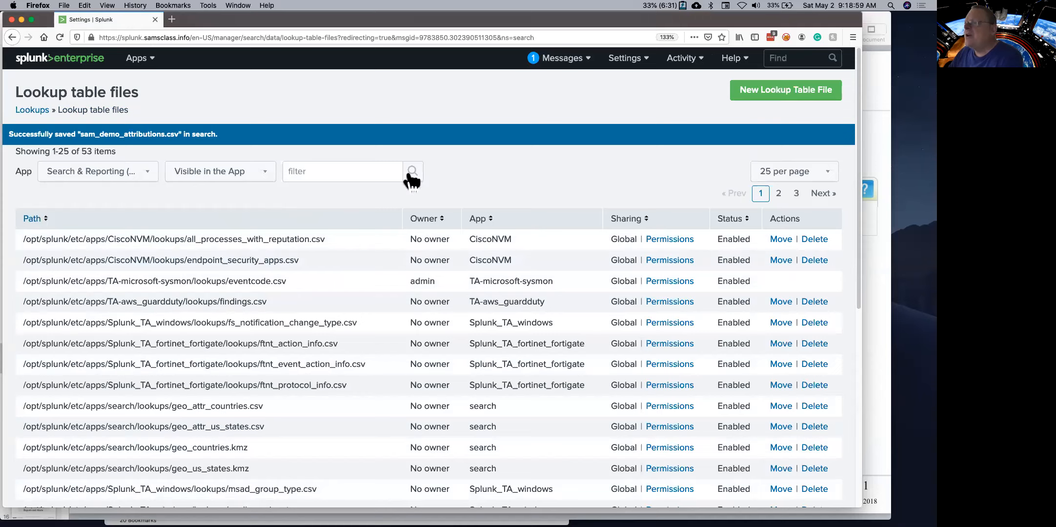
Filter the lookup table files by "sam" and check the path of the uploaded file.
{"action": "left_click", "coordinate": [318, 175]}
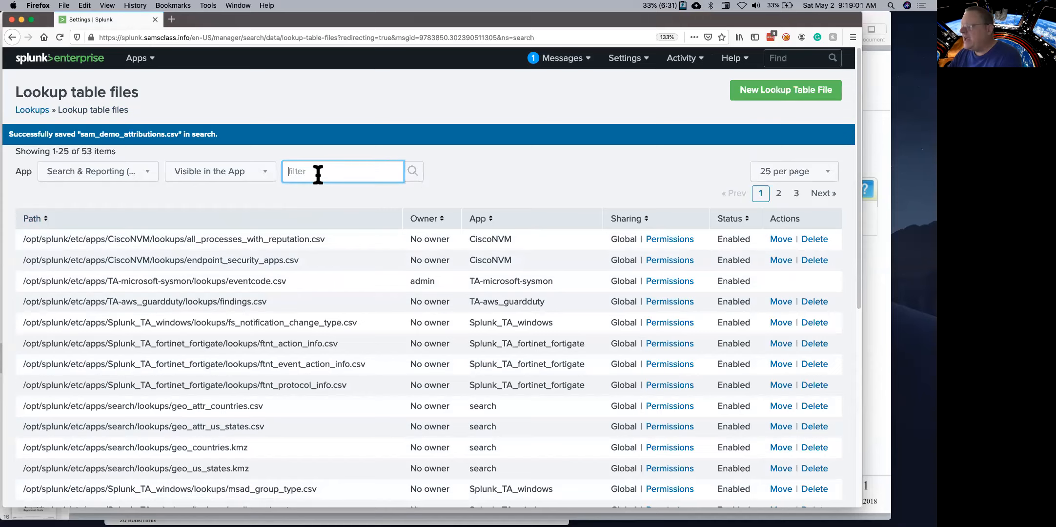
{"action": "type", "text": "sam"}
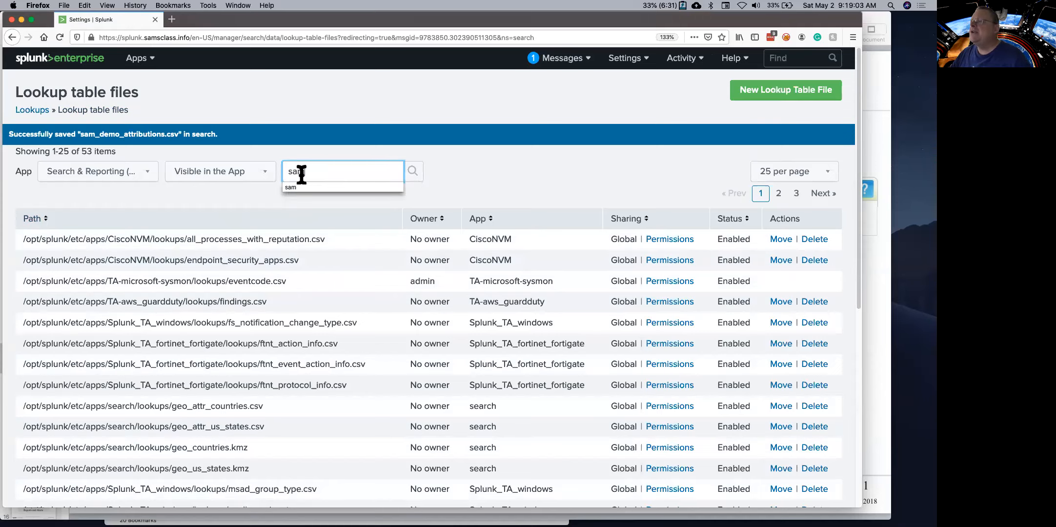
{"action": "left_click", "coordinate": [412, 172]}
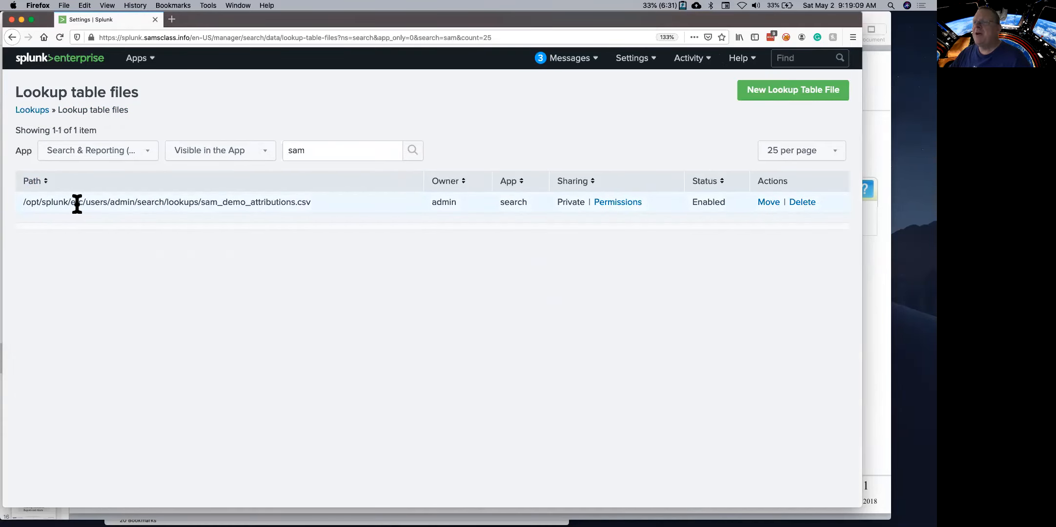
{"action": "left_click_drag", "start_coordinate": [313, 202], "coordinate": [199, 201]}
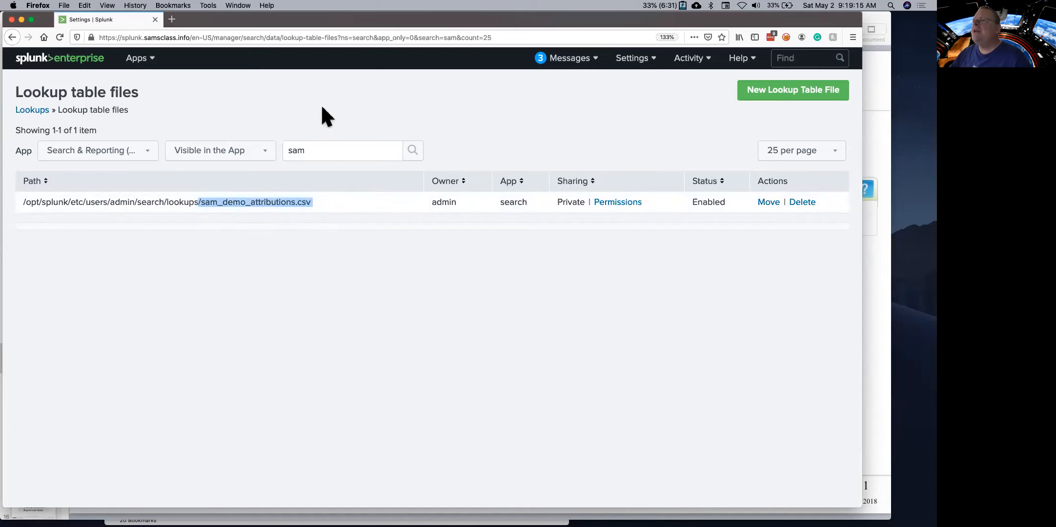
Go back to the Search & Reporting app and run the search | lookup sam_demo_attributions.csv.
{"action": "left_click", "coordinate": [65, 69]}
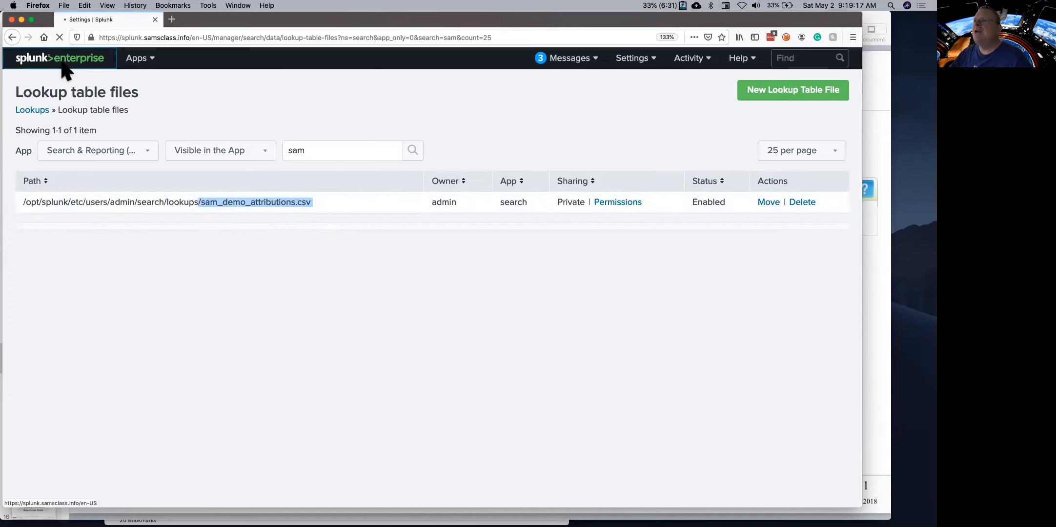
{"action": "left_click", "coordinate": [77, 132]}
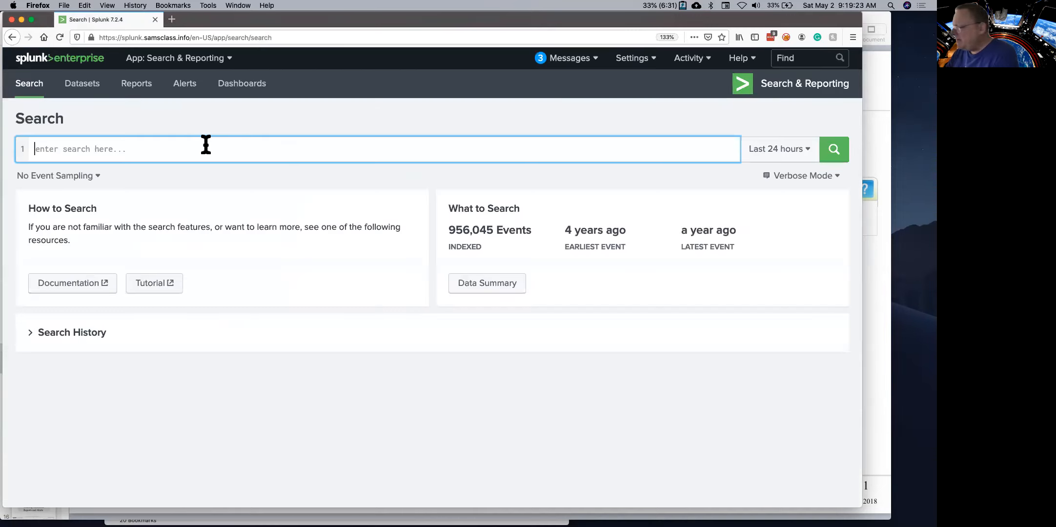
{"action": "type", "text": "|  lookup sam_dem"}
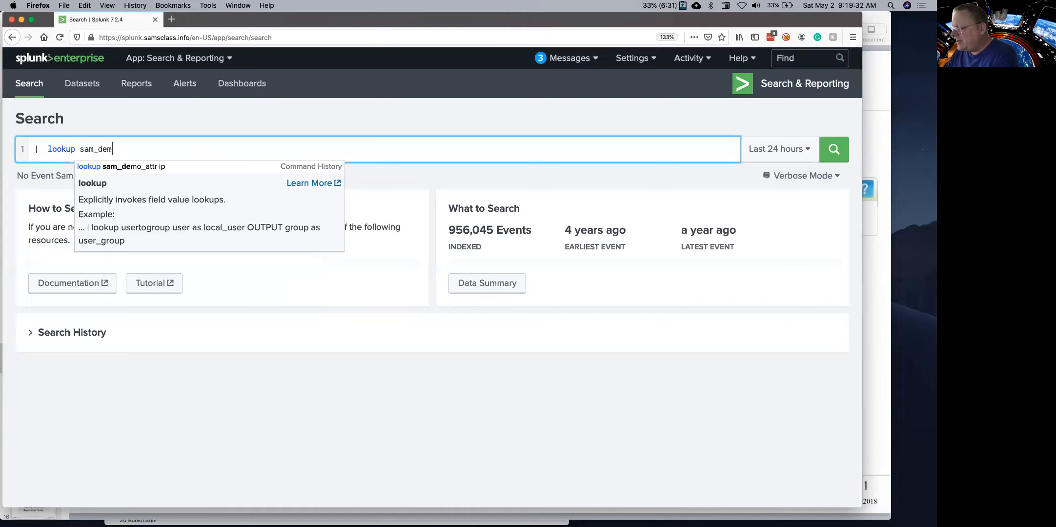
{"action": "type", "text": "o_attri"}
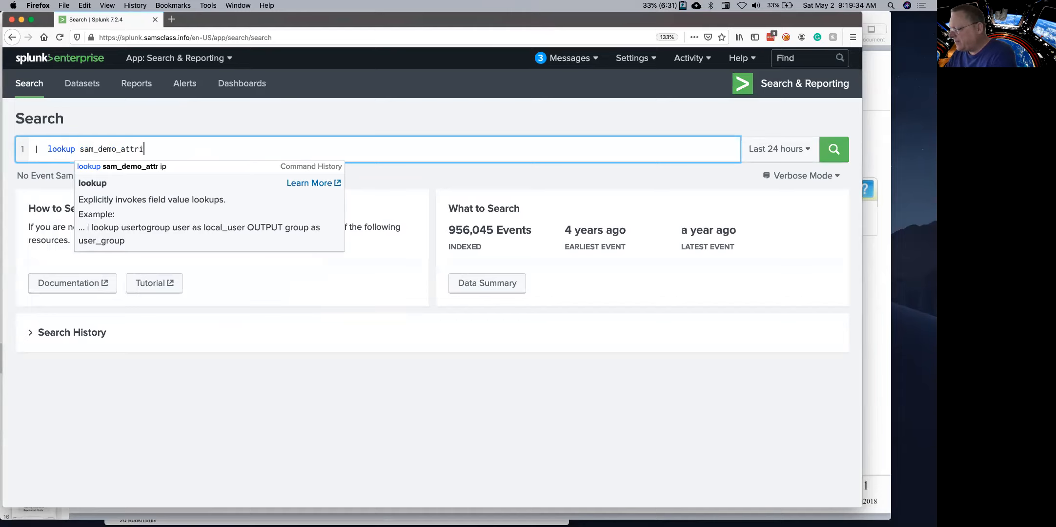
{"action": "type", "text": "butions.csv"}
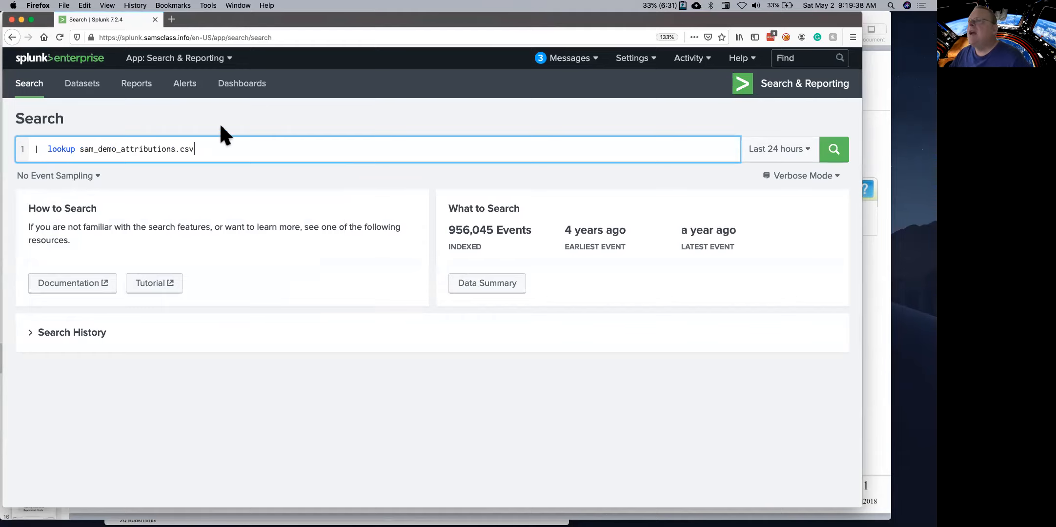
{"action": "left_click", "coordinate": [834, 151]}
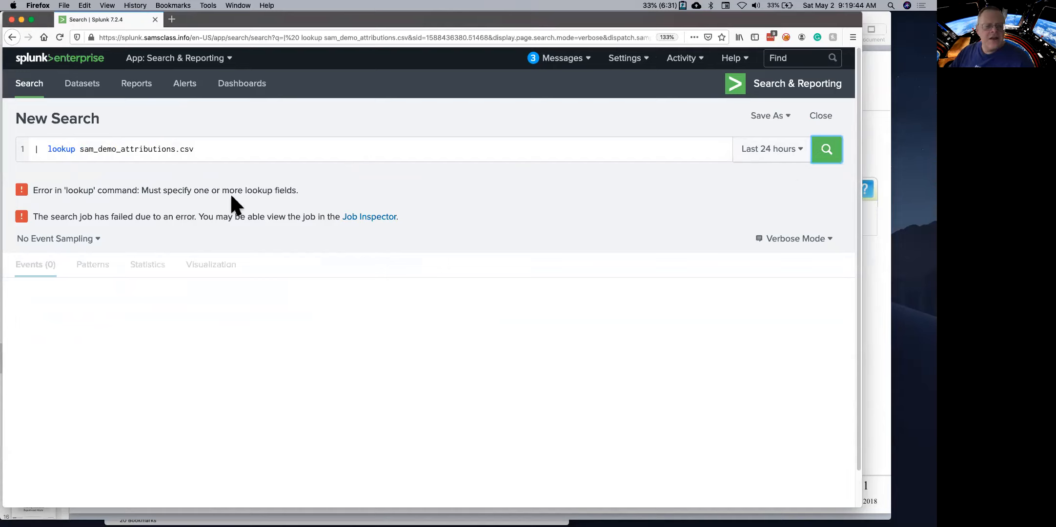
Change the command in the query to inputlookup and run | inputlookup sam_demo_attributions.csv.
{"action": "left_click", "coordinate": [49, 149]}
{"action": "type", "text": "input"}
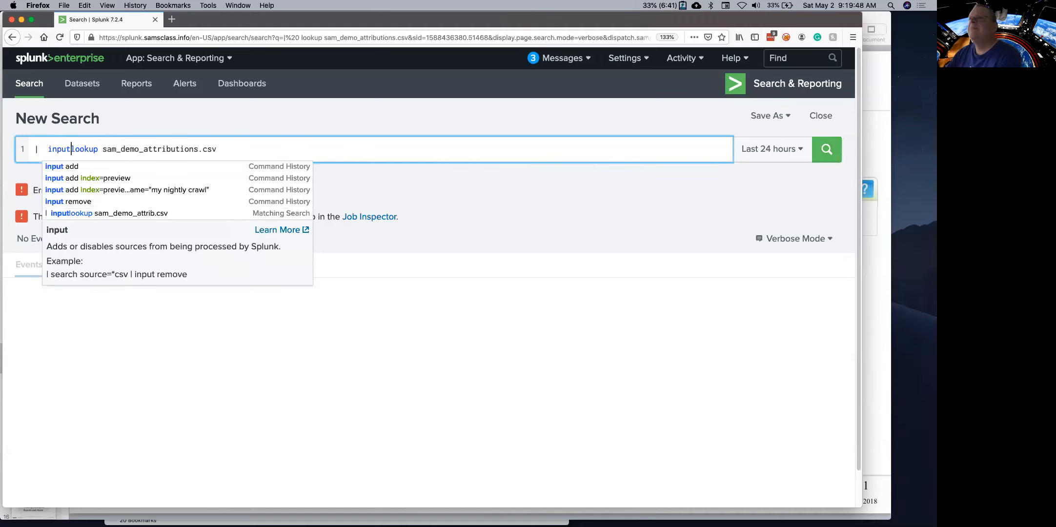
{"action": "left_click", "coordinate": [826, 151]}
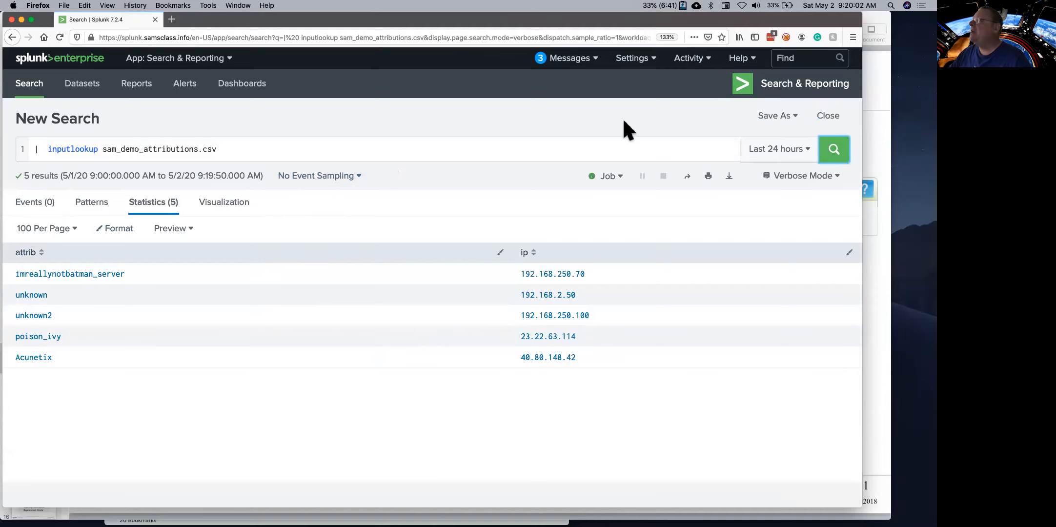
Start a new lookup definition in the lookup settings and name it sam_demo_attribution.
{"action": "left_click", "coordinate": [631, 64]}
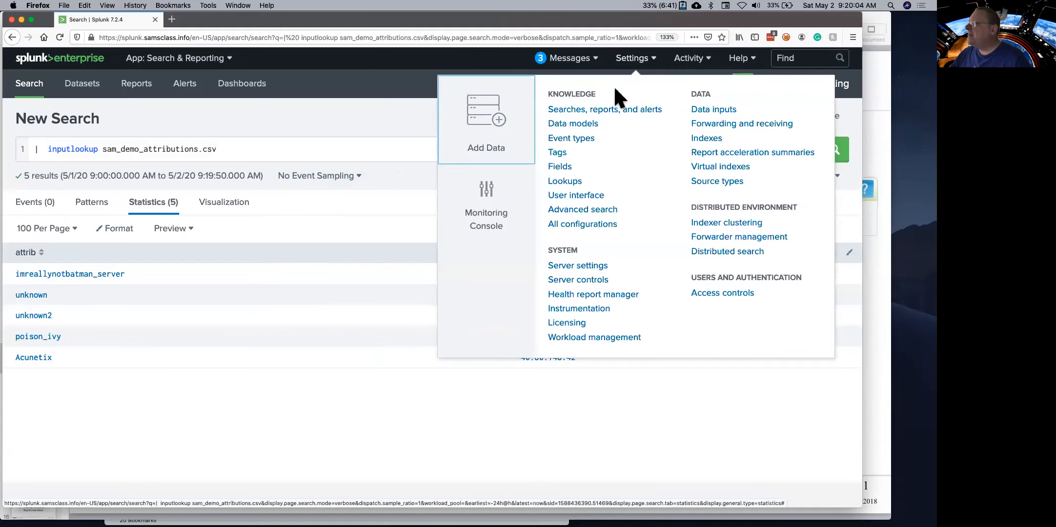
{"action": "left_click", "coordinate": [566, 181]}
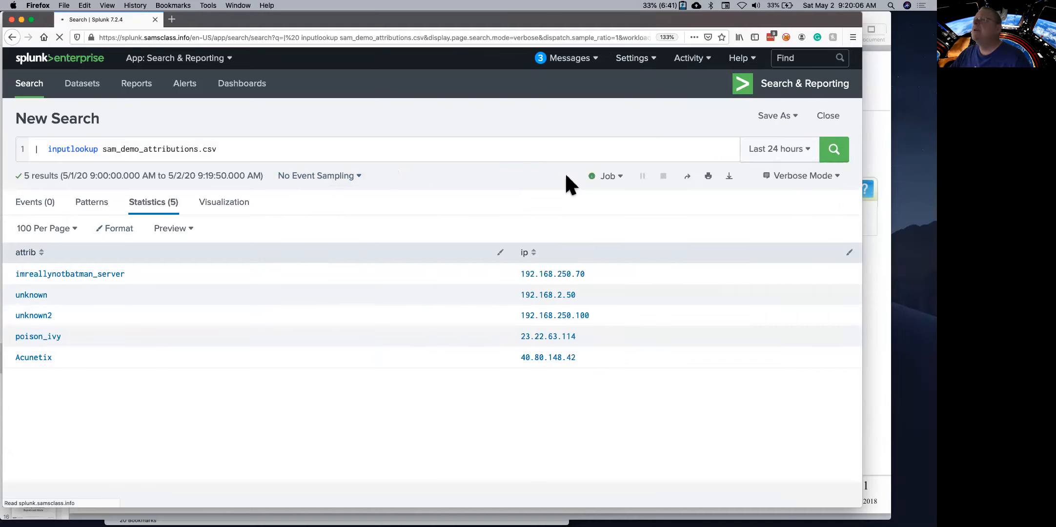
{"action": "left_click", "coordinate": [199, 201]}
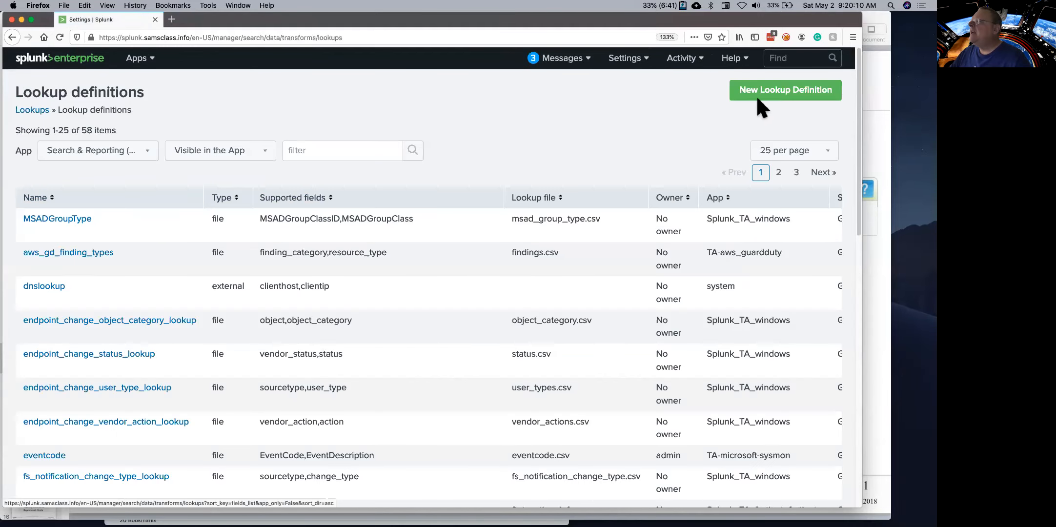
{"action": "left_click", "coordinate": [767, 93]}
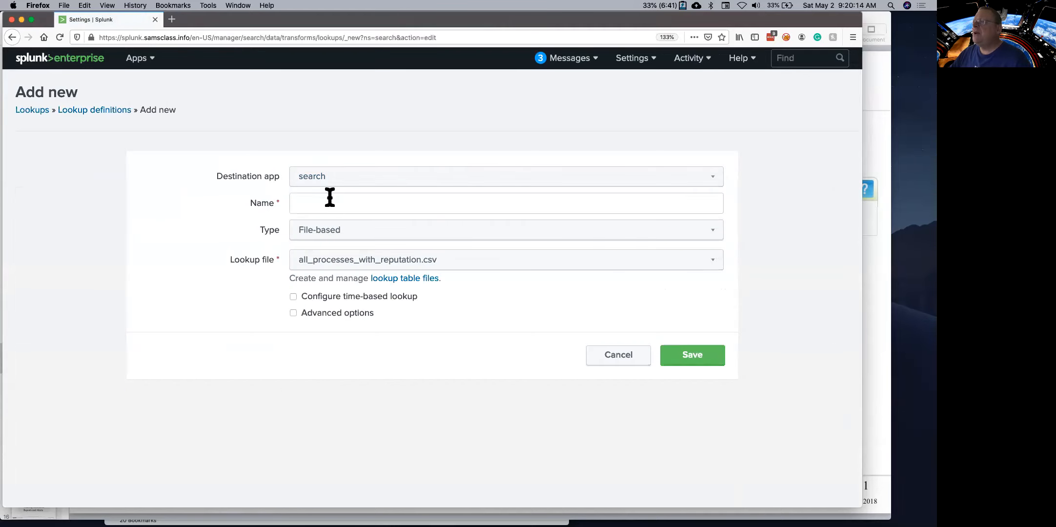
{"action": "left_click", "coordinate": [319, 202]}
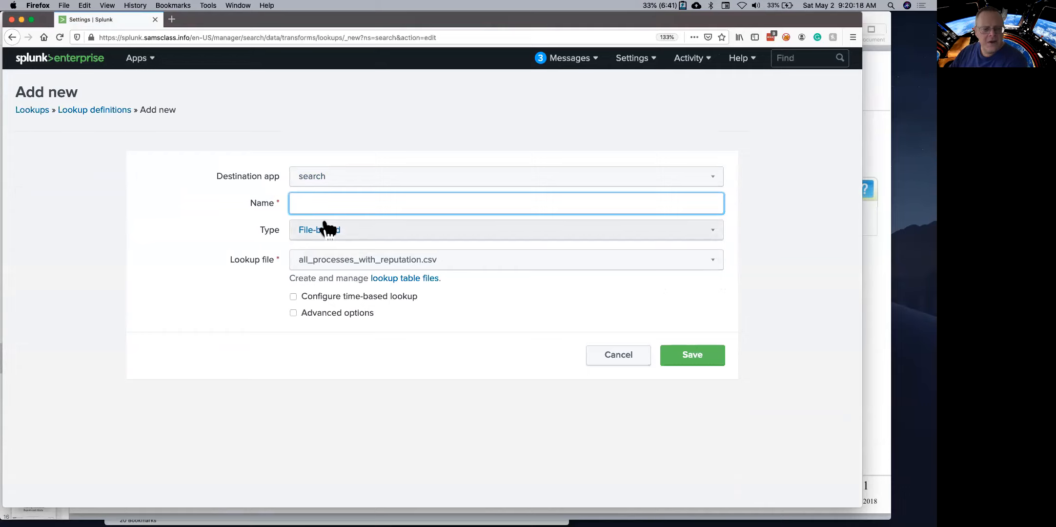
{"action": "type", "text": "sam_demo"}
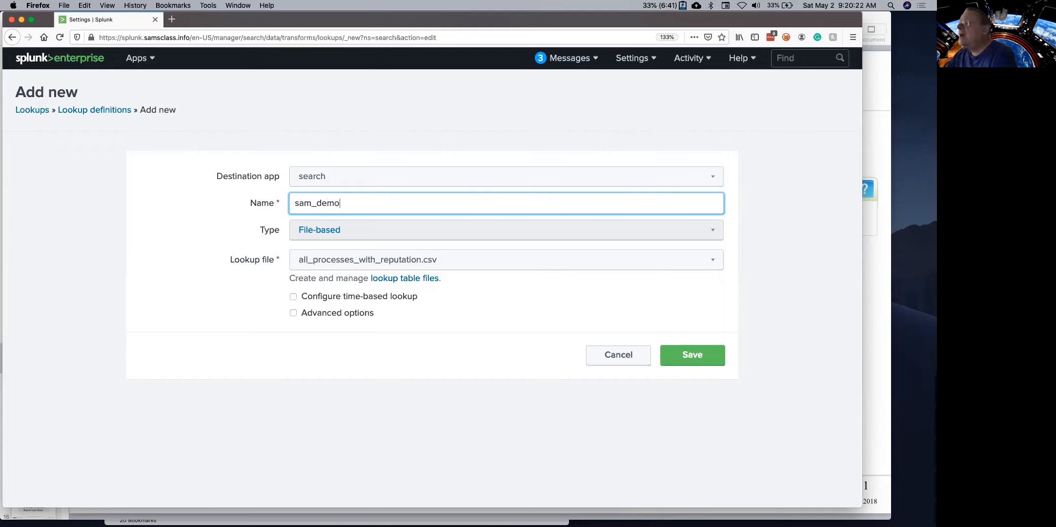
{"action": "type", "text": "_attribution"}
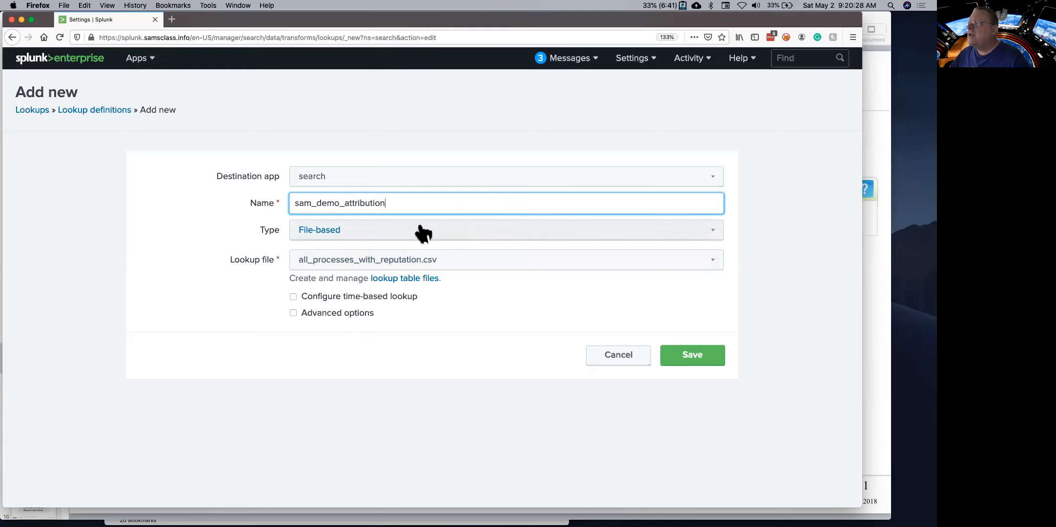
{"action": "left_click", "coordinate": [719, 236]}
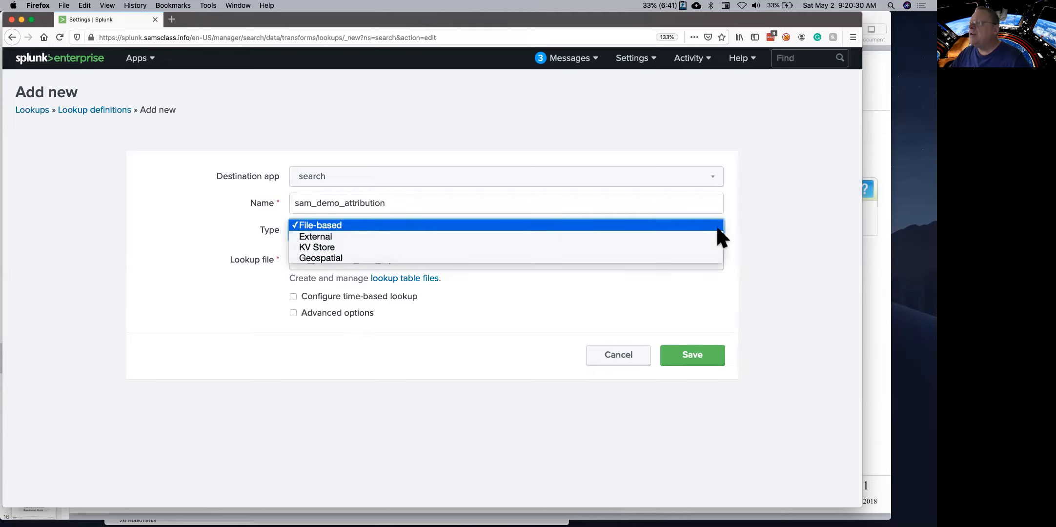
{"action": "left_click", "coordinate": [717, 234]}
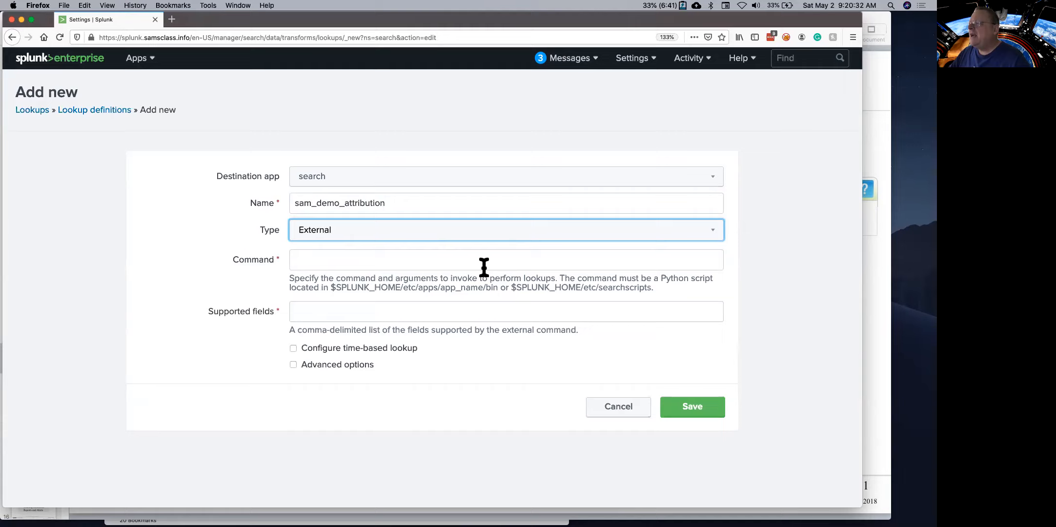
{"action": "left_click", "coordinate": [714, 234]}
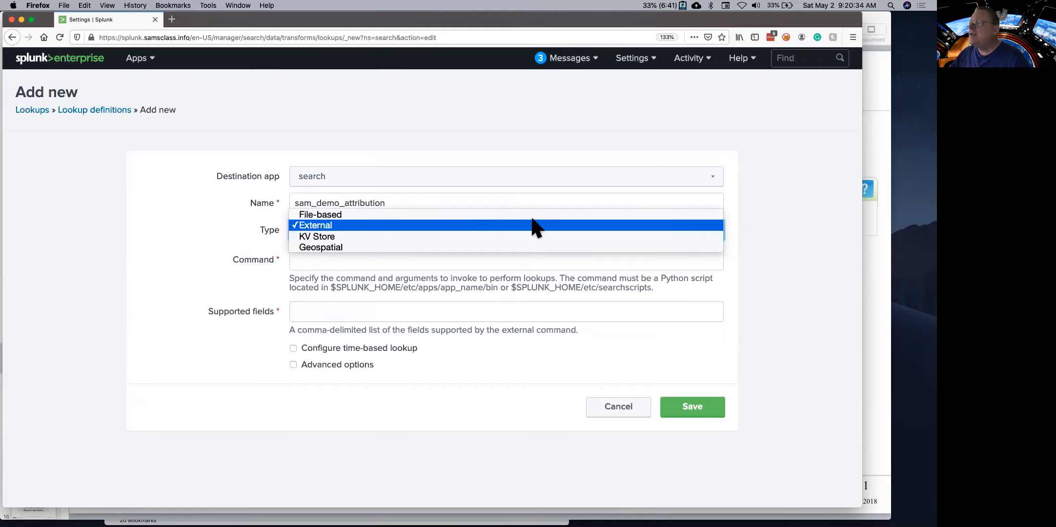
{"action": "left_click", "coordinate": [330, 222]}
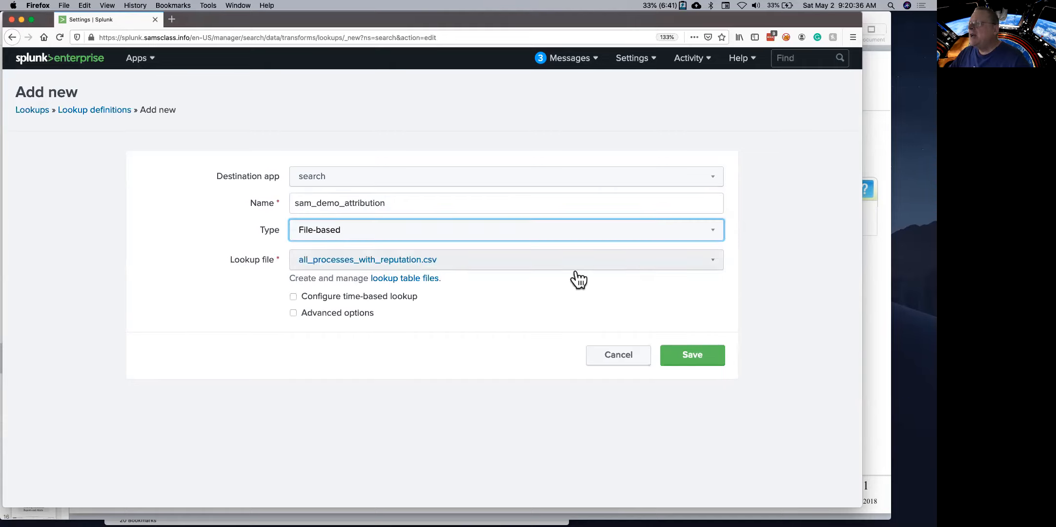
Choose sam_demo_attributions.csv as the definition's lookup file and save the lookup definition.
{"action": "left_click", "coordinate": [712, 261]}
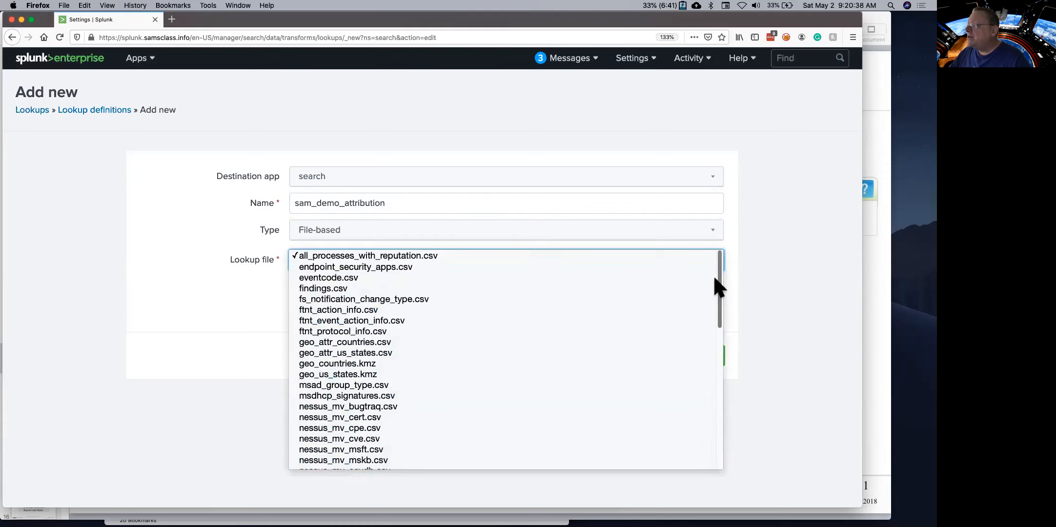
{"action": "left_click_drag", "start_coordinate": [717, 302], "coordinate": [714, 404]}
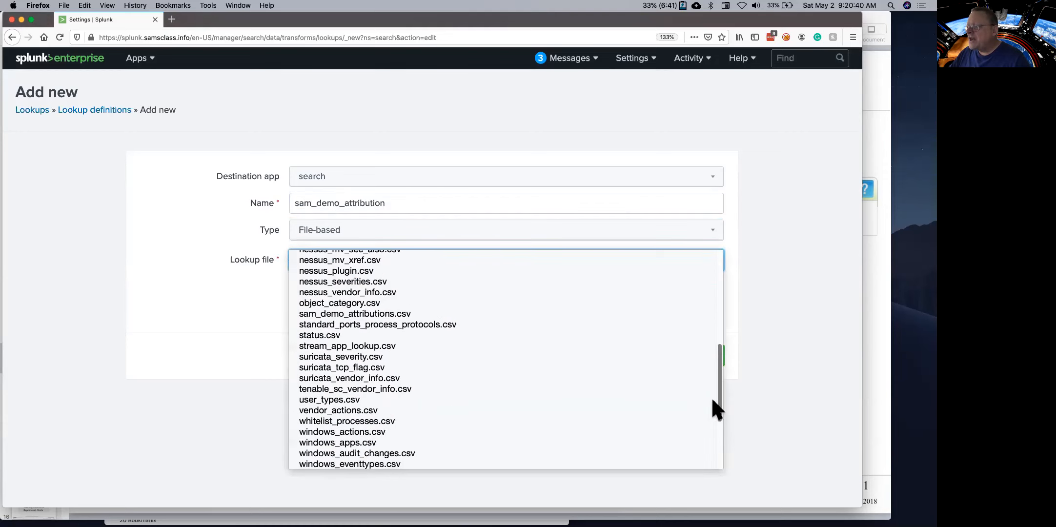
{"action": "left_click", "coordinate": [384, 314]}
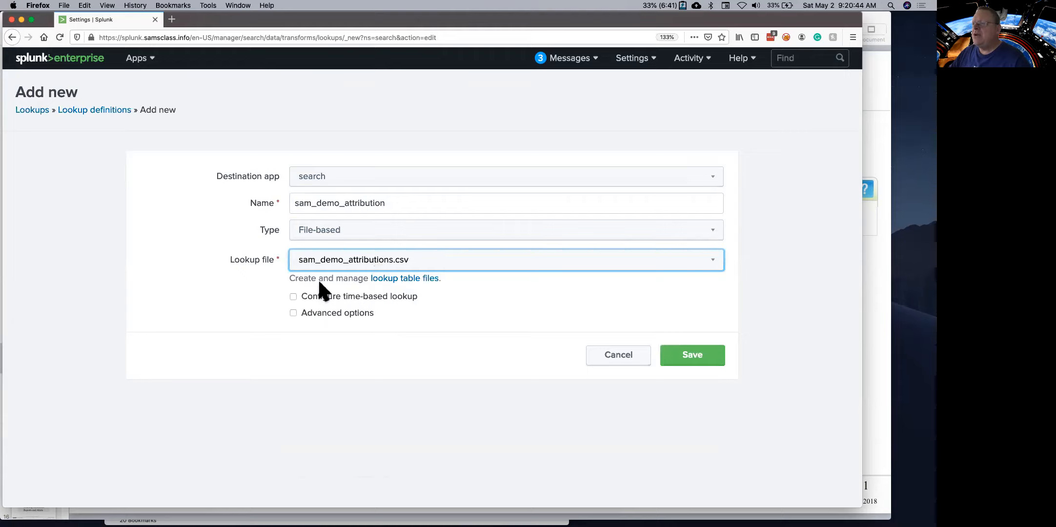
{"action": "left_click", "coordinate": [698, 365]}
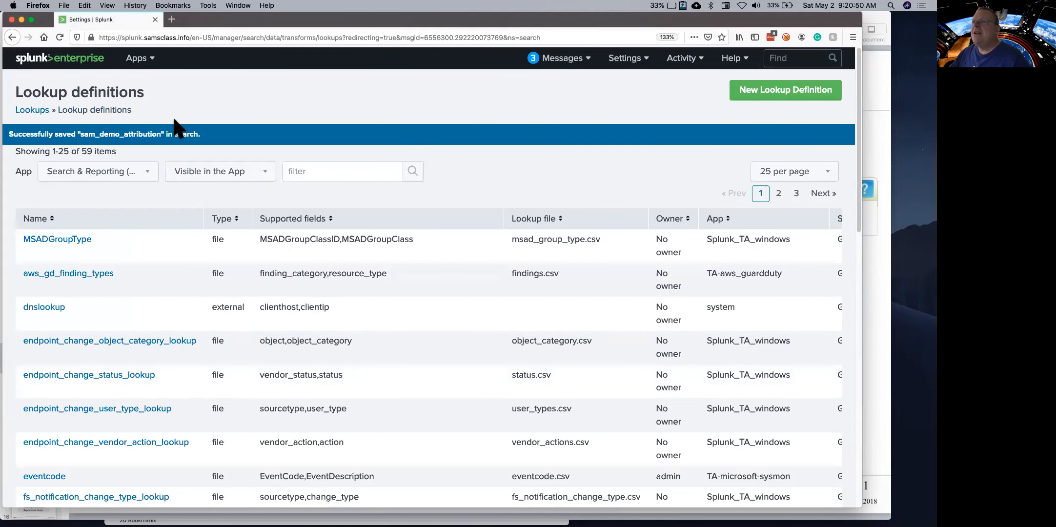
Go back to the Search & Reporting app and enter the query index="botsv1" sourcetype="stream:http".
{"action": "left_click", "coordinate": [68, 69]}
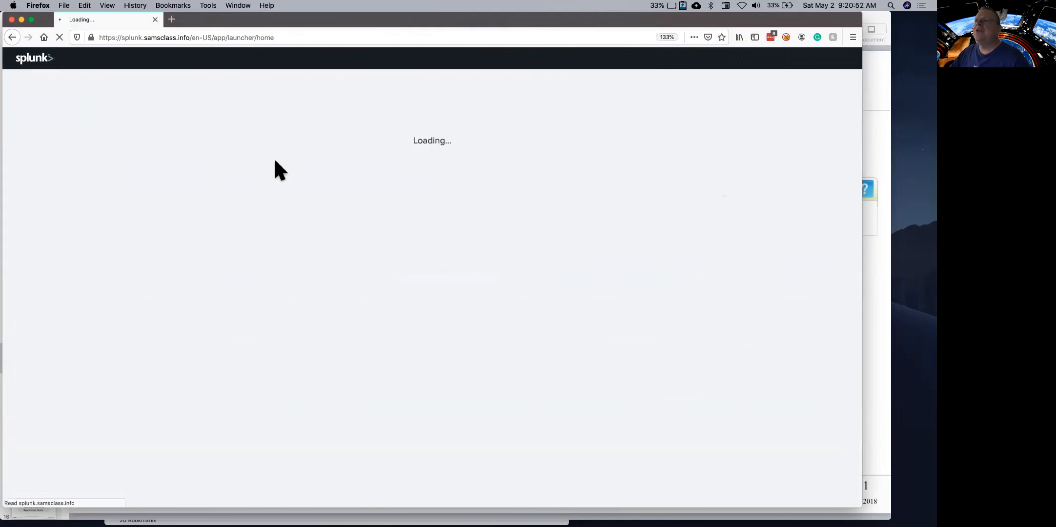
{"action": "left_click", "coordinate": [59, 122]}
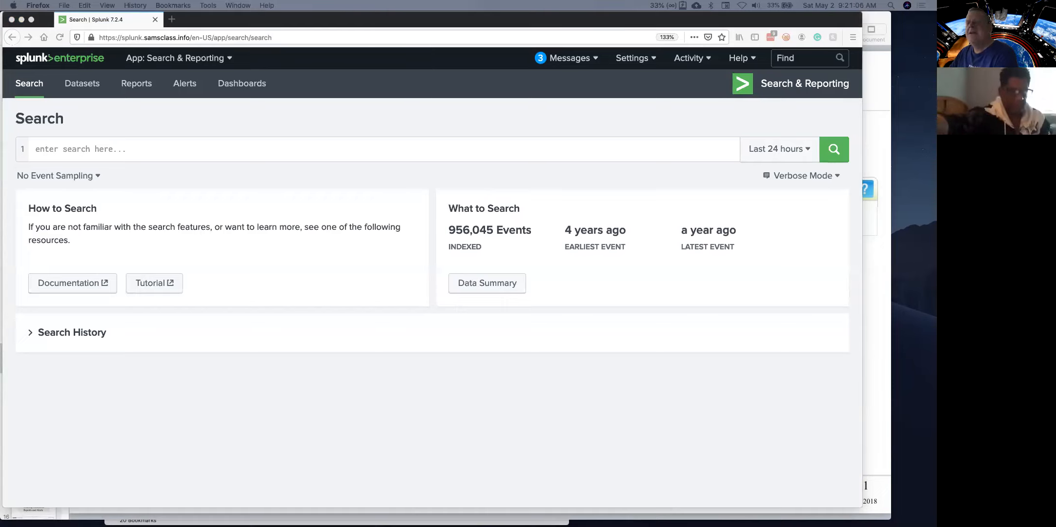
{"action": "left_click", "coordinate": [47, 152]}
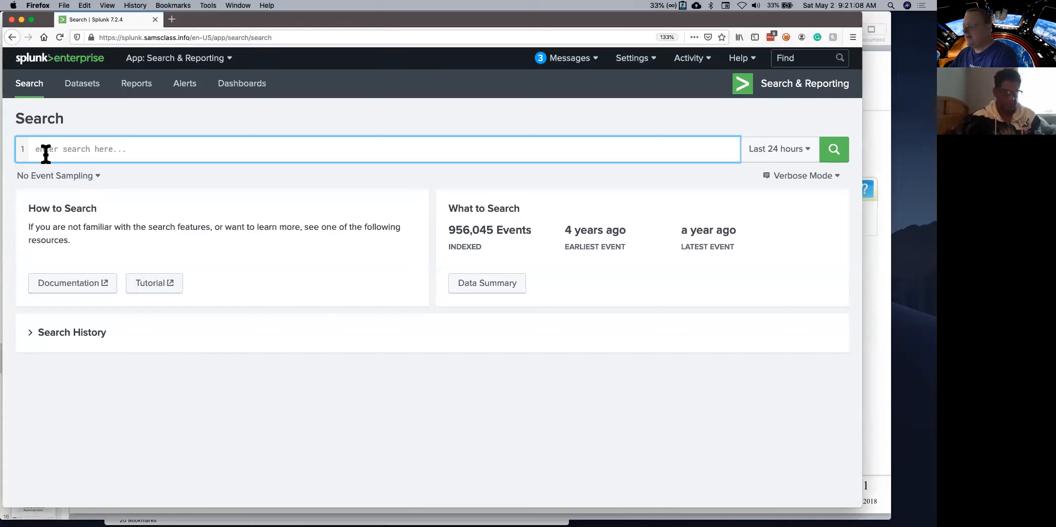
{"action": "type", "text": "index=\"botsv1\"  sourcetype=\"stream:http\""}
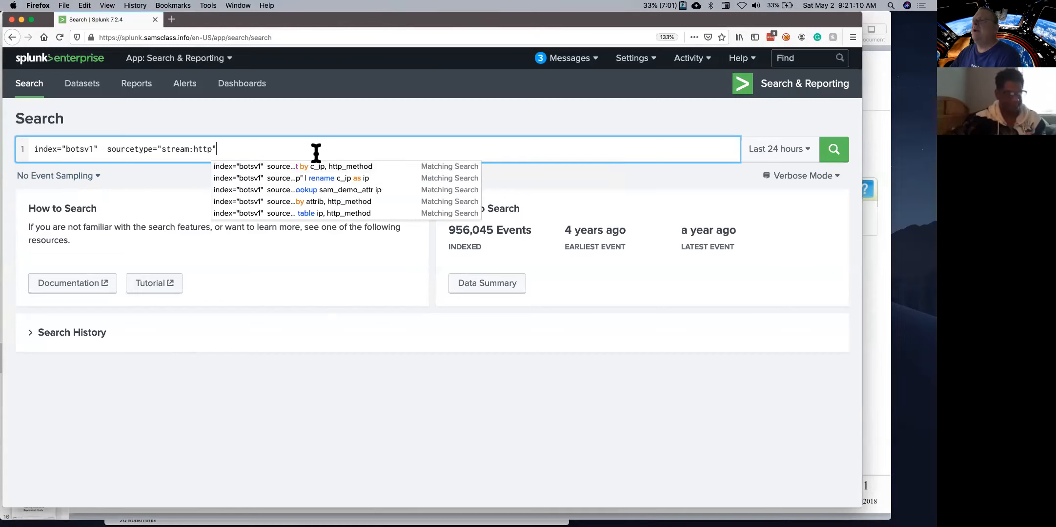
{"action": "left_click", "coordinate": [320, 149]}
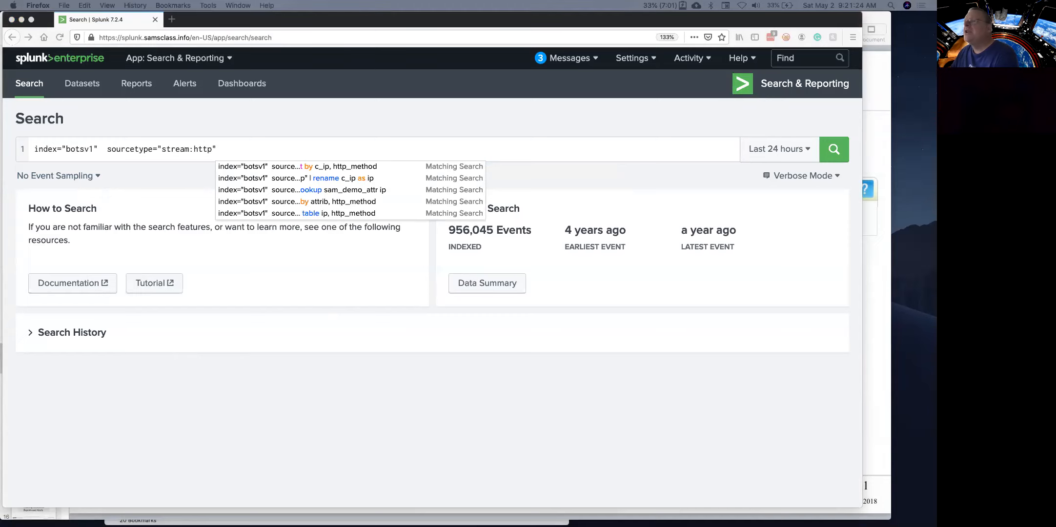
{"action": "left_click", "coordinate": [229, 146]}
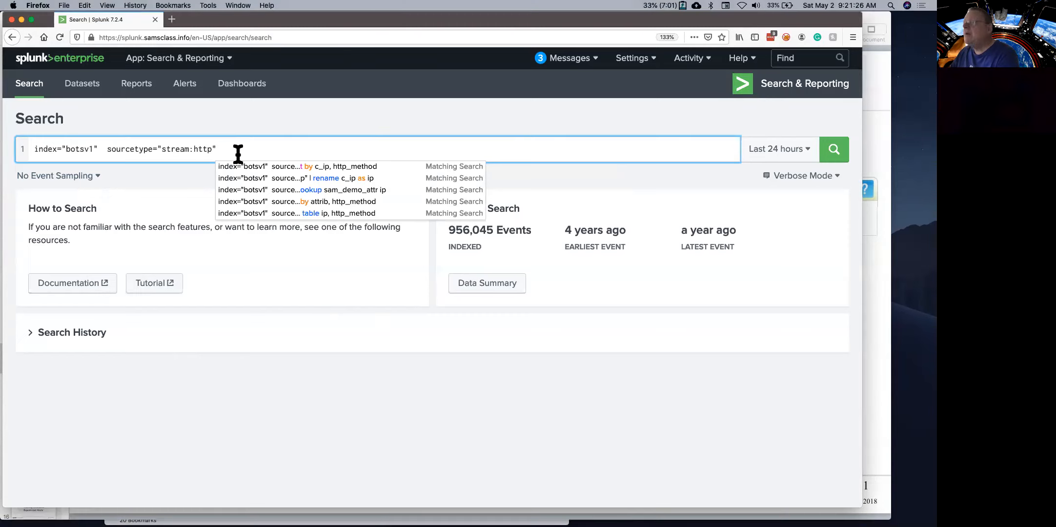
Append | lookup sam_demo_attr ip to the query, set the time range to All time and run the search.
{"action": "type", "text": "|  lookup sam_demo_attr ip"}
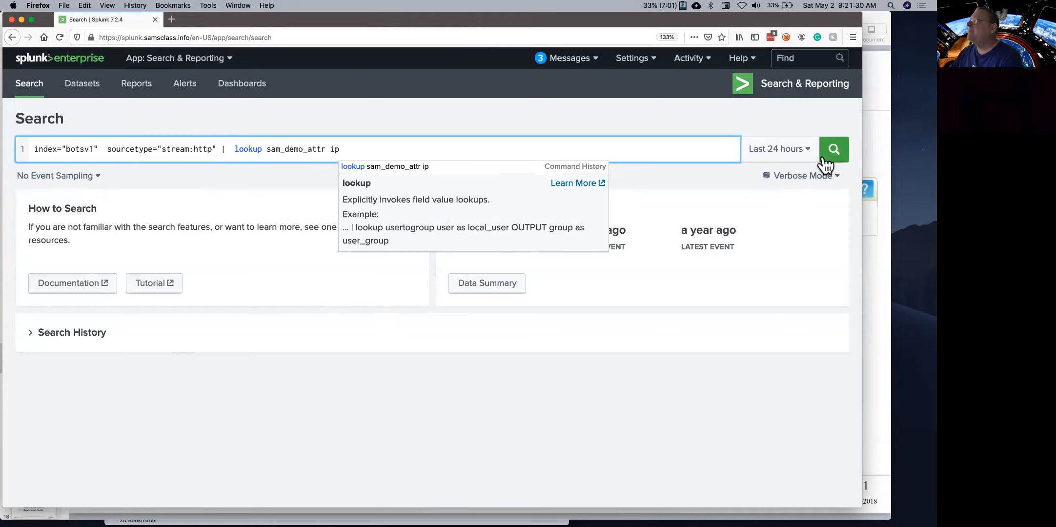
{"action": "left_click", "coordinate": [802, 154]}
{"action": "left_click", "coordinate": [746, 220]}
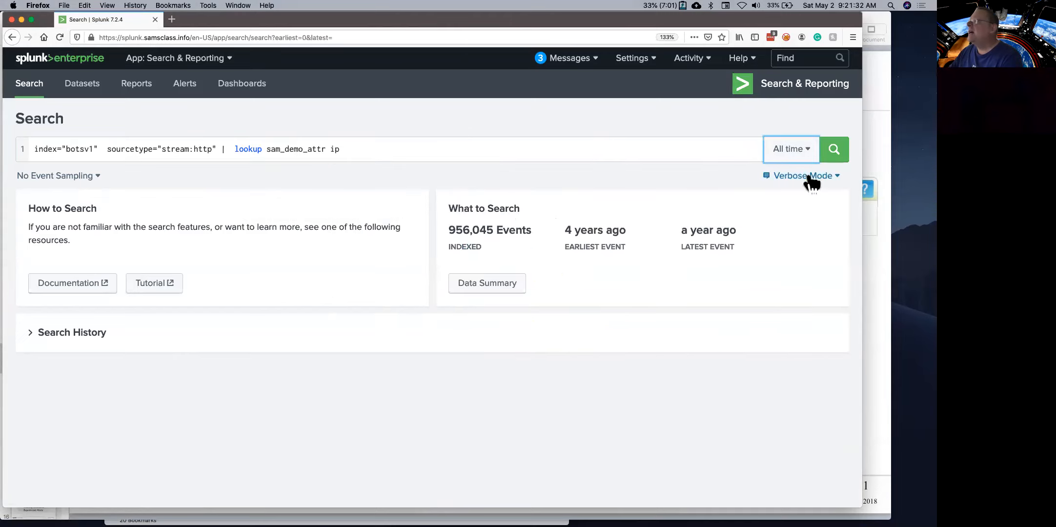
{"action": "left_click", "coordinate": [832, 155]}
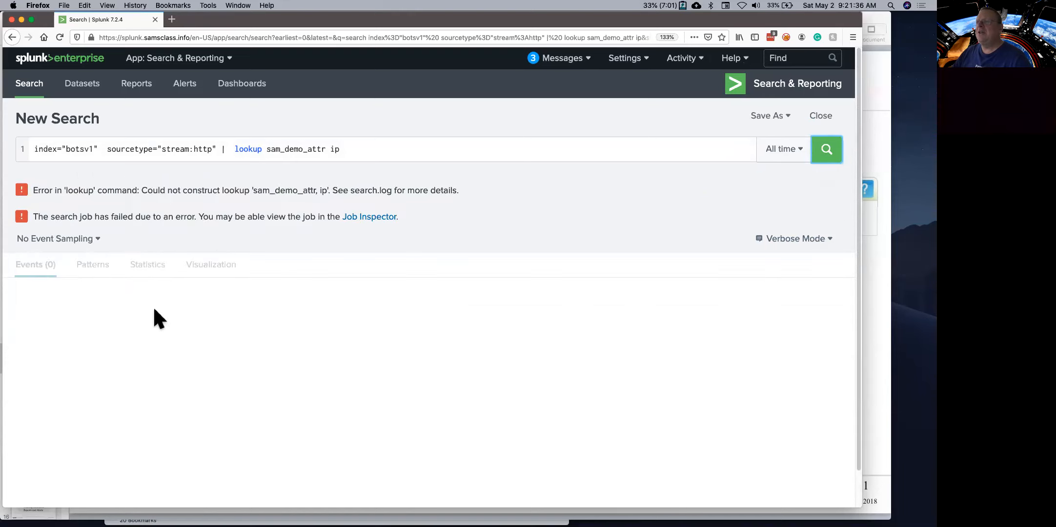
Correct the lookup name in the query to sam_demo_attribution, rerun the search and look over the returned events.
{"action": "left_click", "coordinate": [325, 148]}
{"action": "type", "text": "ibution"}
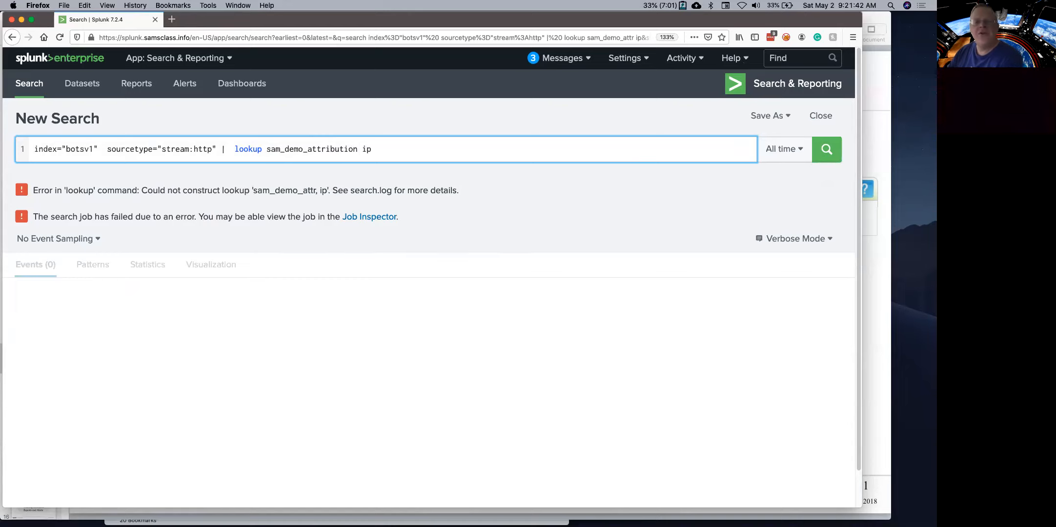
{"action": "left_click", "coordinate": [822, 153]}
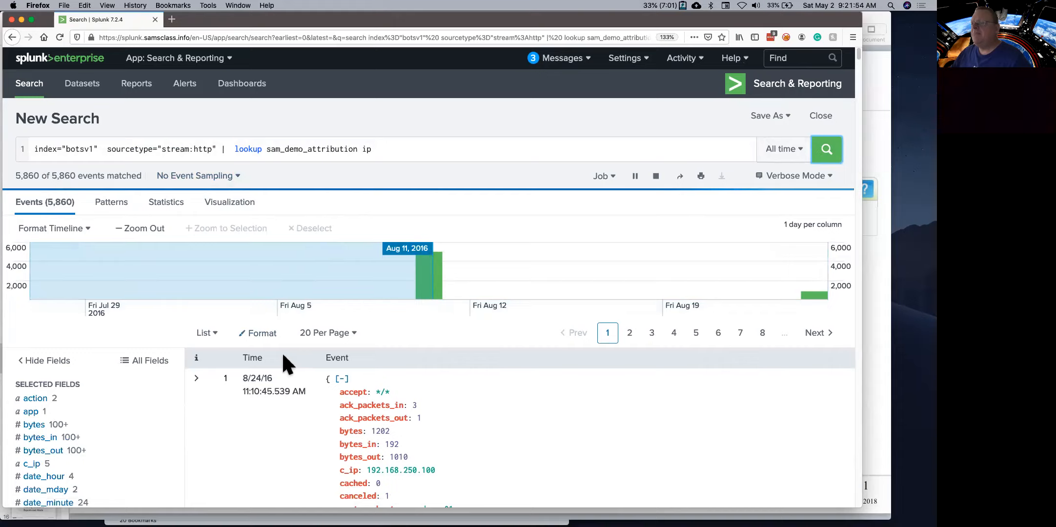
{"action": "scroll", "coordinate": [282, 356], "scroll_direction": "down", "scroll_amount": 3}
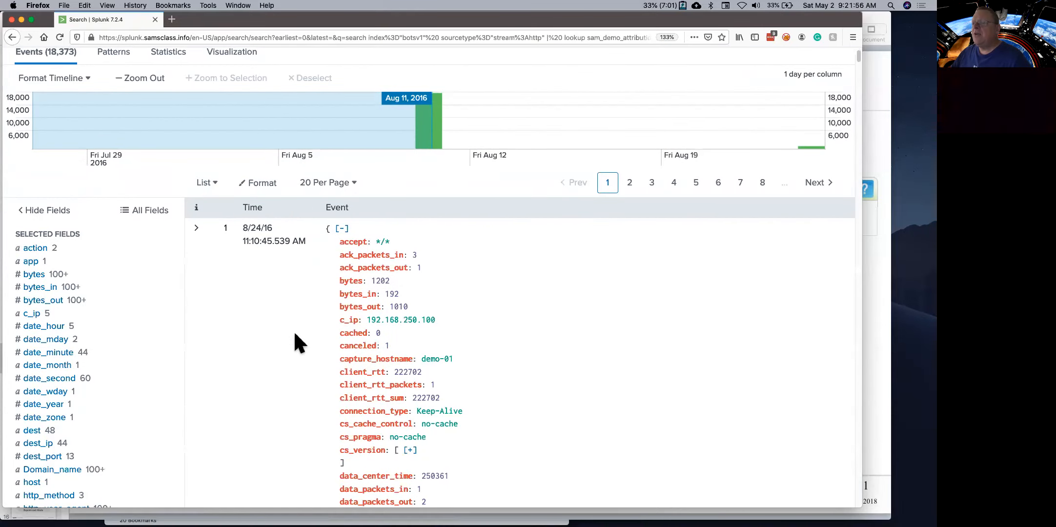
{"action": "scroll", "coordinate": [291, 331], "scroll_direction": "up", "scroll_amount": 3}
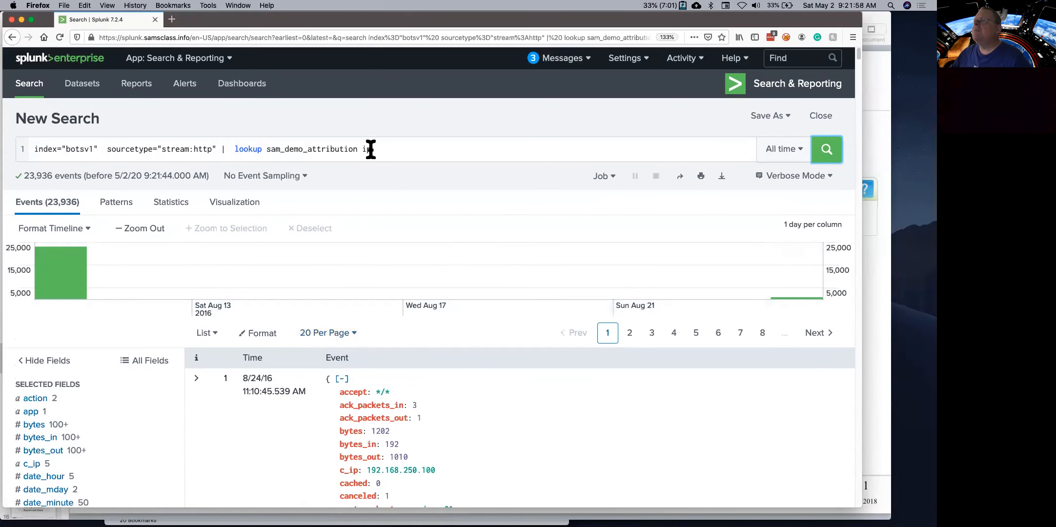
Insert | rename c_ip as ip into the query between the sourcetype filter and the lookup command.
{"action": "left_click_drag", "start_coordinate": [362, 149], "coordinate": [371, 147]}
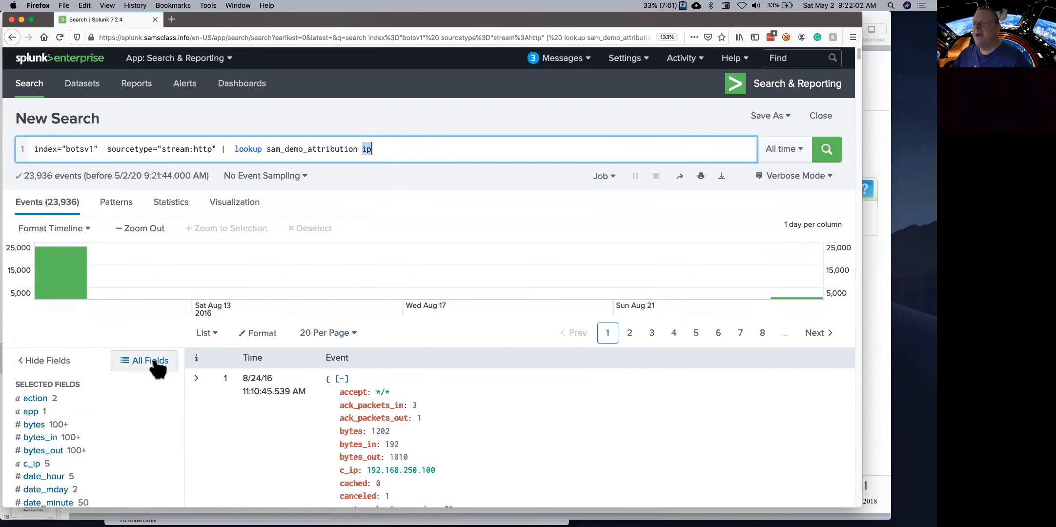
{"action": "scroll", "coordinate": [160, 362], "scroll_direction": "down", "scroll_amount": 1}
{"action": "scroll", "coordinate": [340, 161], "scroll_direction": "up", "scroll_amount": 1}
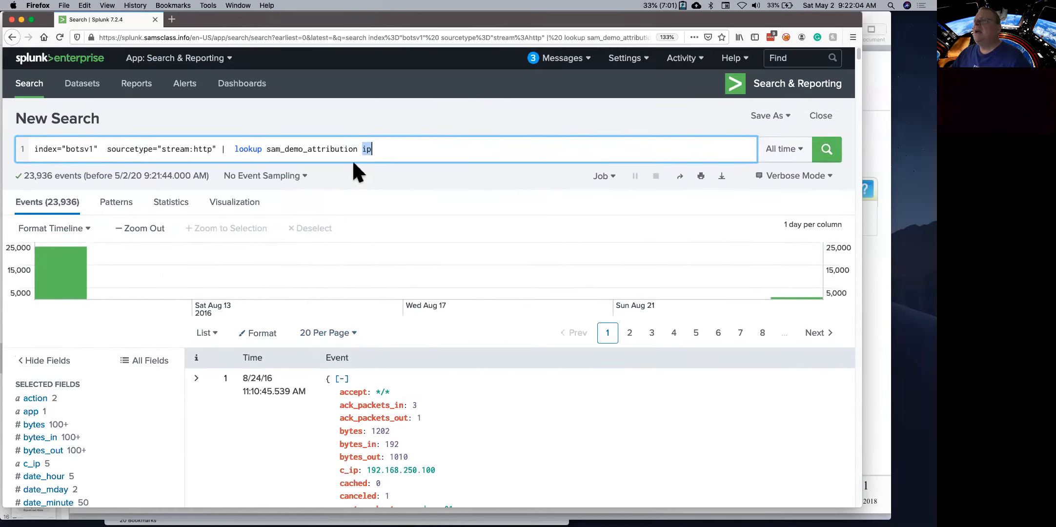
{"action": "scroll", "coordinate": [96, 345], "scroll_direction": "down", "scroll_amount": 2}
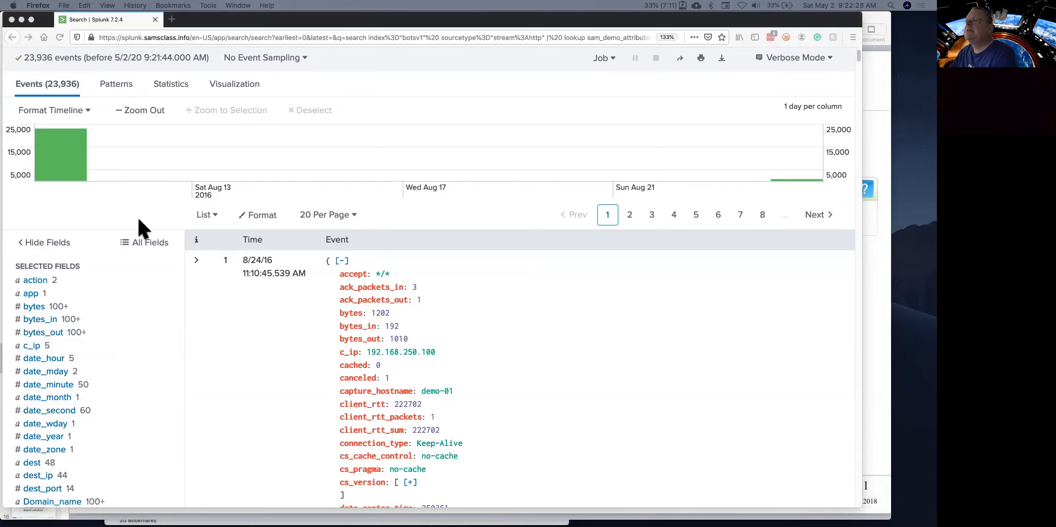
{"action": "scroll", "coordinate": [171, 234], "scroll_direction": "up", "scroll_amount": 3}
{"action": "left_click", "coordinate": [222, 149]}
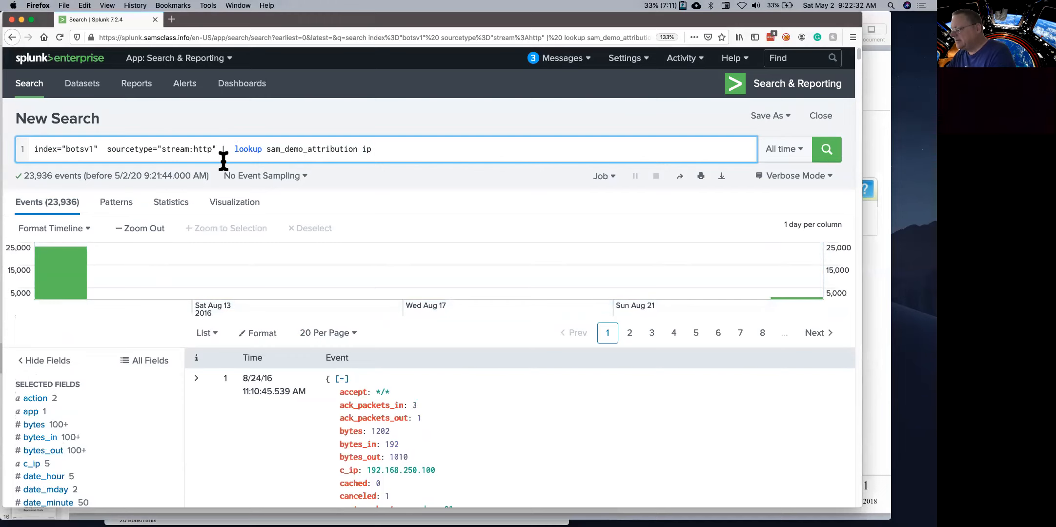
{"action": "type", "text": "| rename c_ip as ip"}
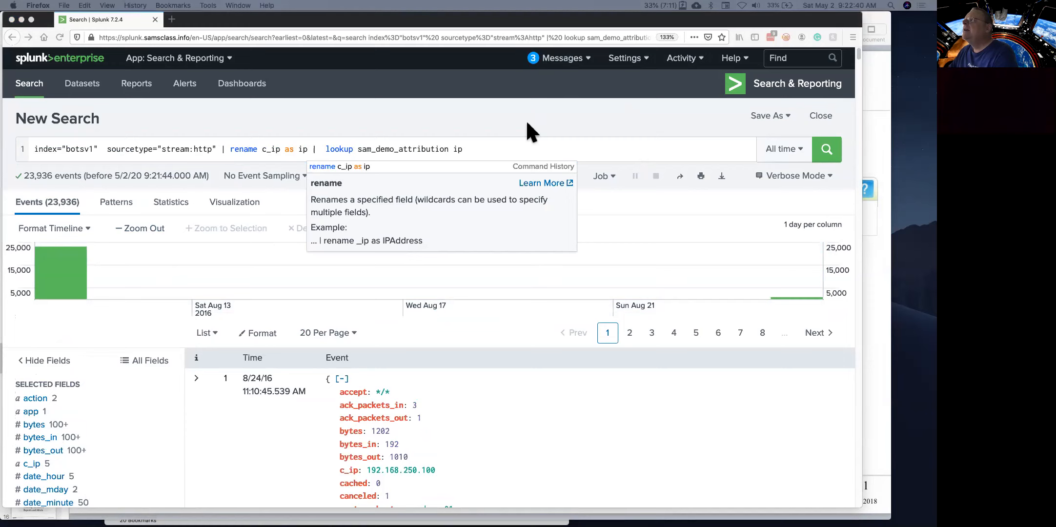
Append | stats count by attrib, http_method to the query, run the search and review the statistics table.
{"action": "left_click", "coordinate": [512, 150]}
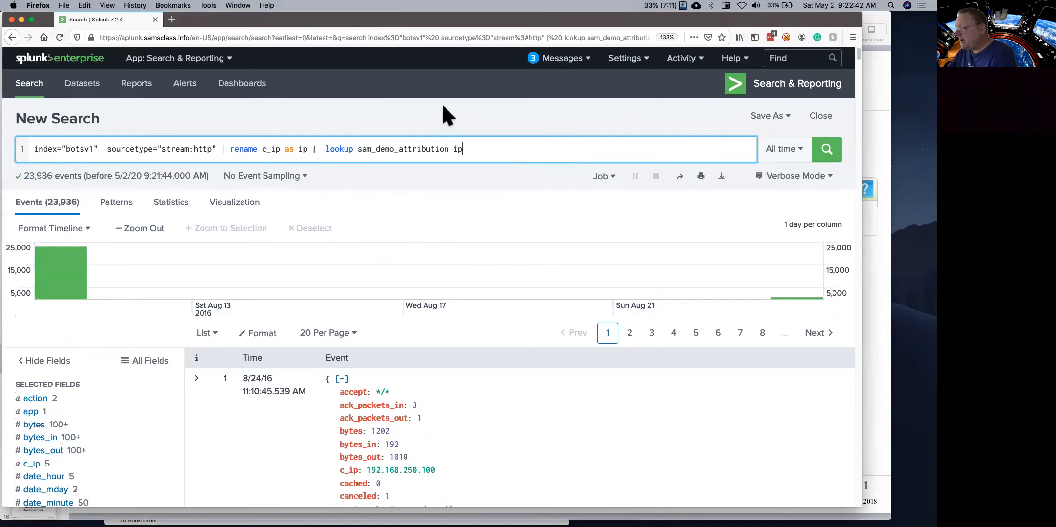
{"action": "type", "text": "|  stats count by attrib, http_method"}
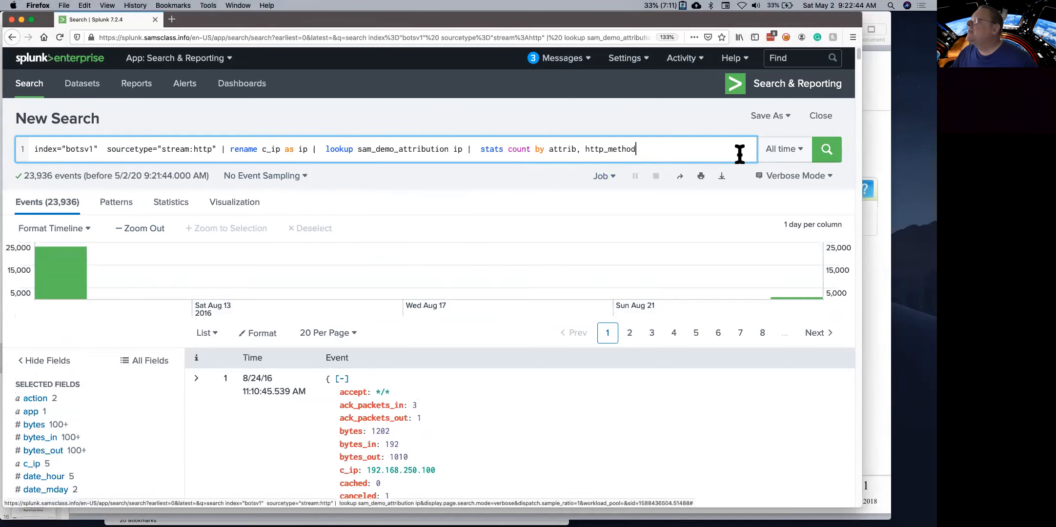
{"action": "left_click", "coordinate": [828, 159]}
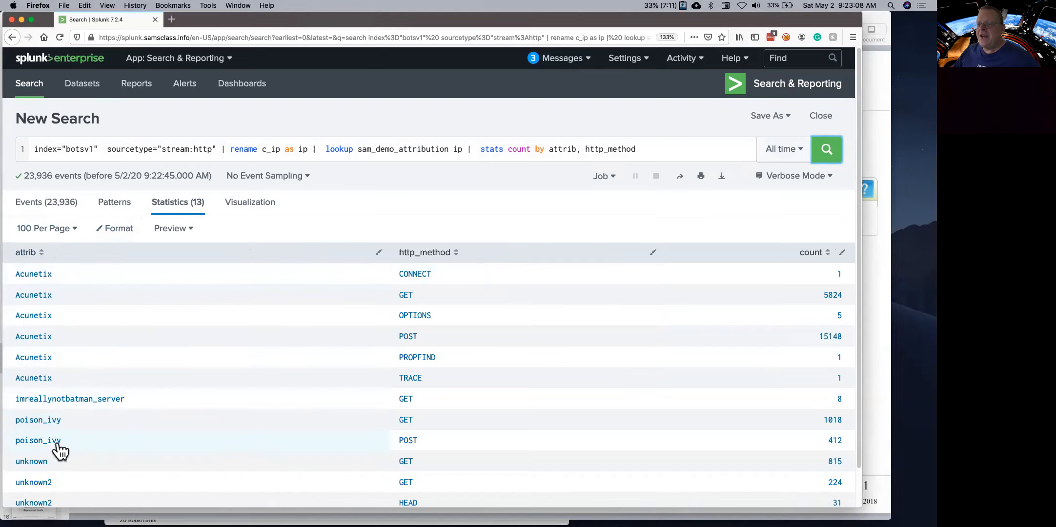
{"action": "scroll", "coordinate": [117, 446], "scroll_direction": "down", "scroll_amount": 1}
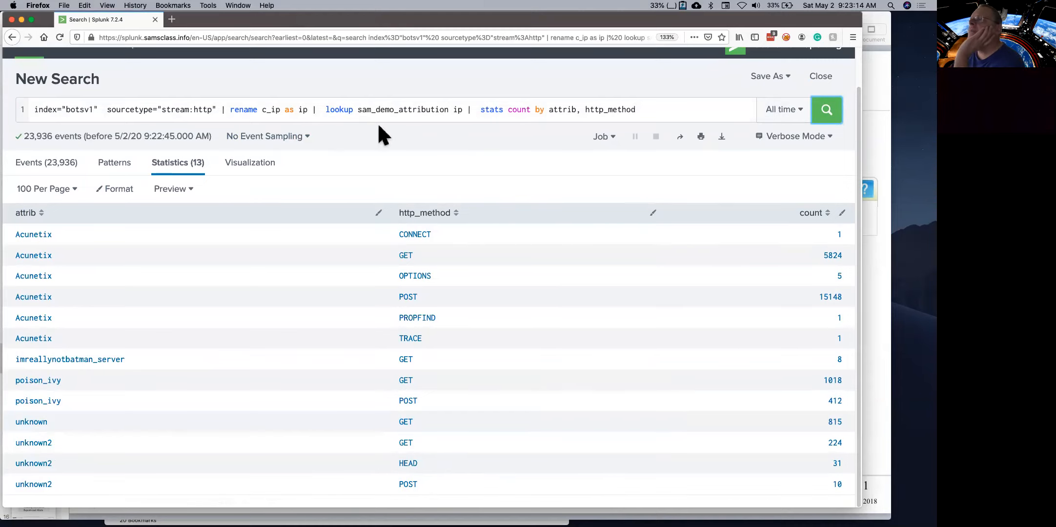
{"action": "left_click_drag", "start_coordinate": [232, 109], "coordinate": [307, 110]}
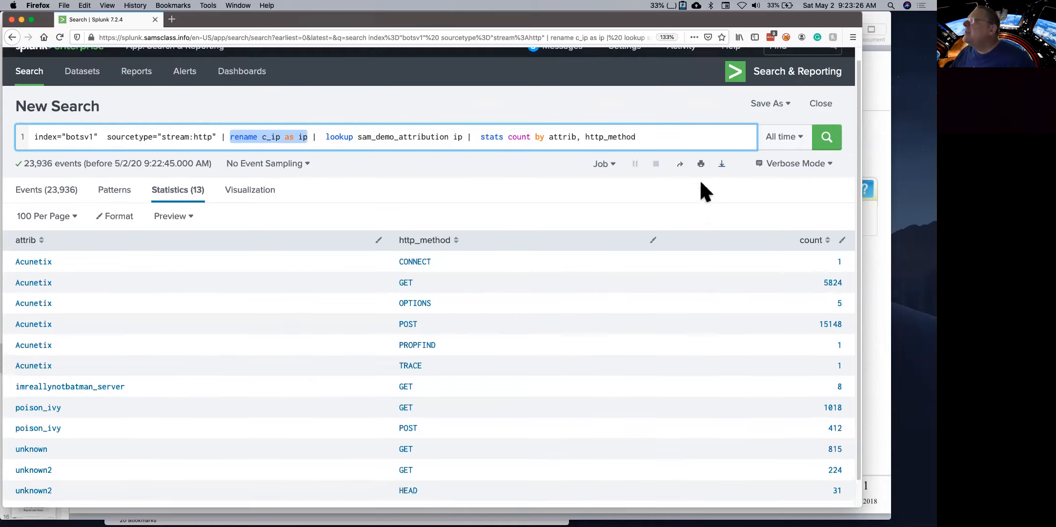
{"action": "scroll", "coordinate": [698, 186], "scroll_direction": "up", "scroll_amount": 2}
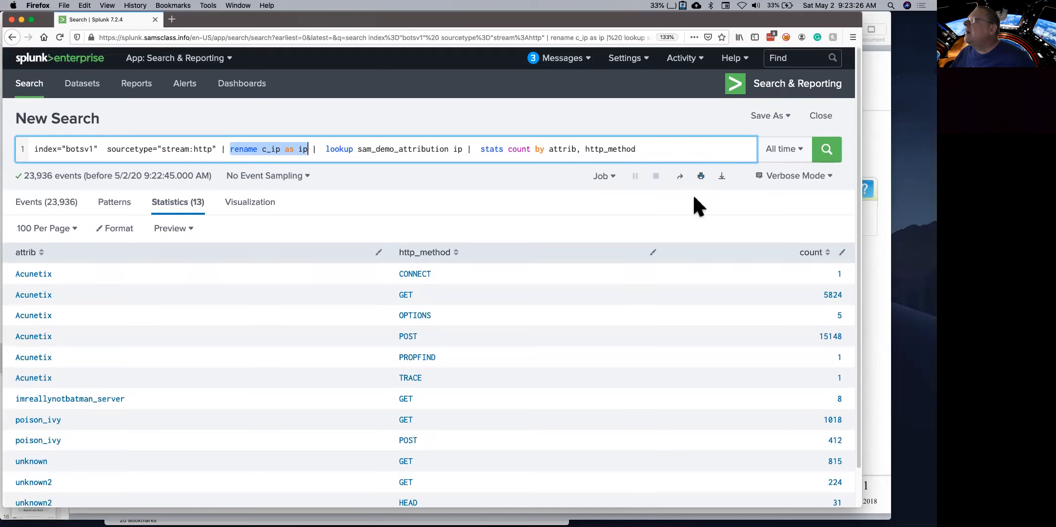
Filter the lookup definitions by sam and delete the sam_demo_attribution definition.
{"action": "left_click", "coordinate": [626, 58]}
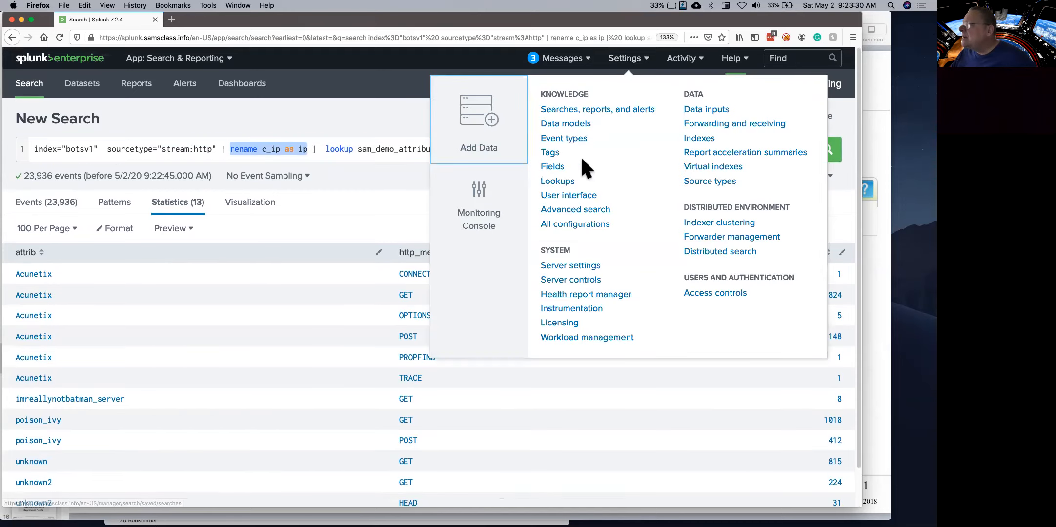
{"action": "left_click", "coordinate": [561, 180]}
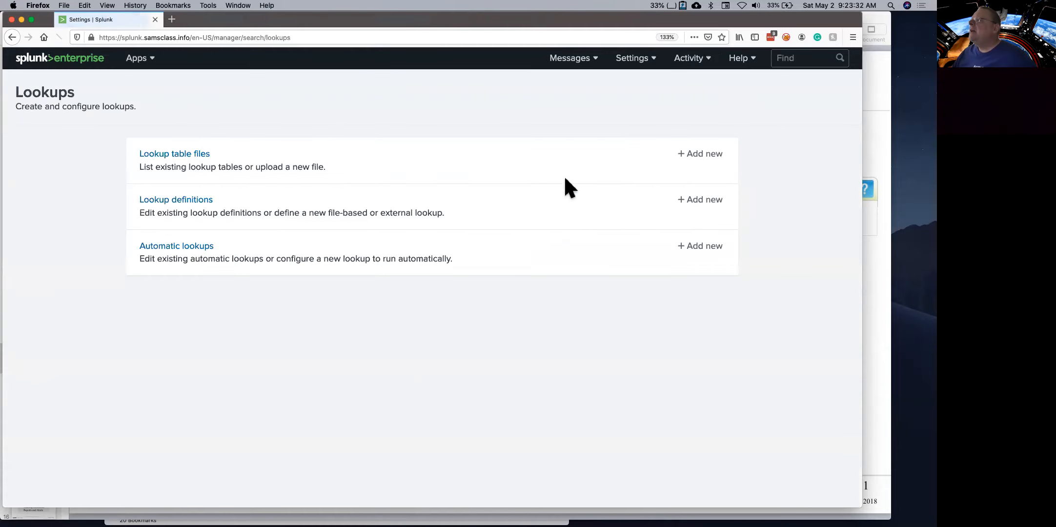
{"action": "left_click", "coordinate": [193, 198]}
{"action": "left_click", "coordinate": [325, 150]}
{"action": "type", "text": "sam"}
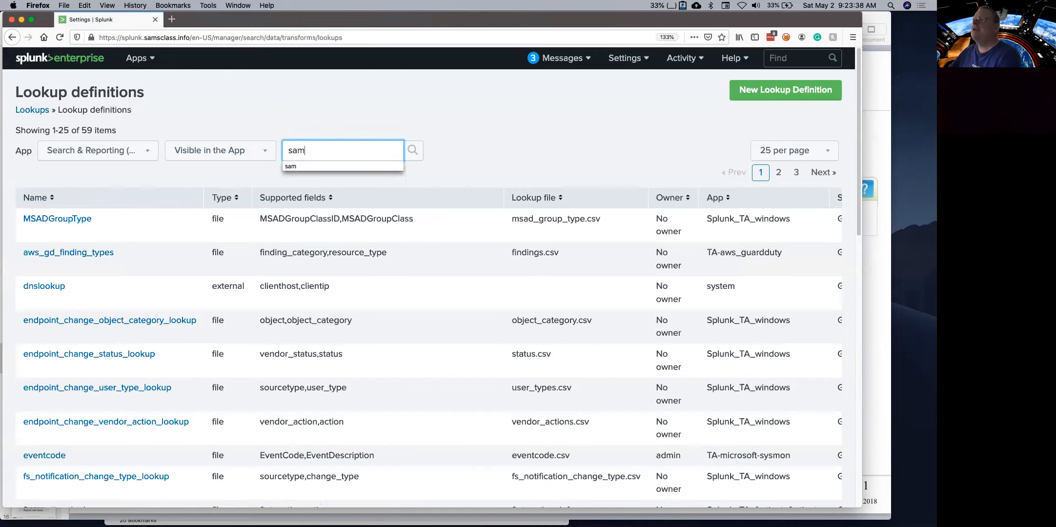
{"action": "left_click", "coordinate": [413, 151]}
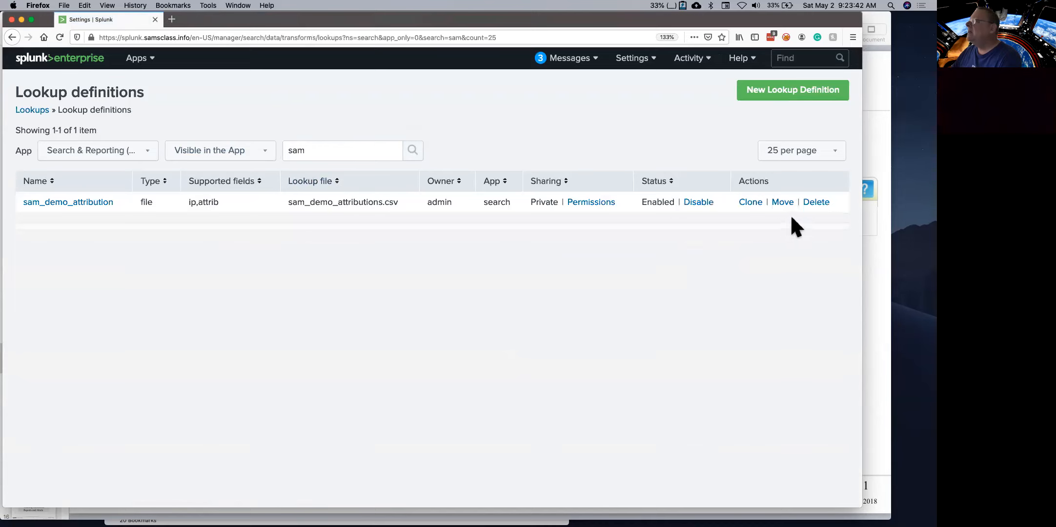
{"action": "left_click", "coordinate": [816, 202]}
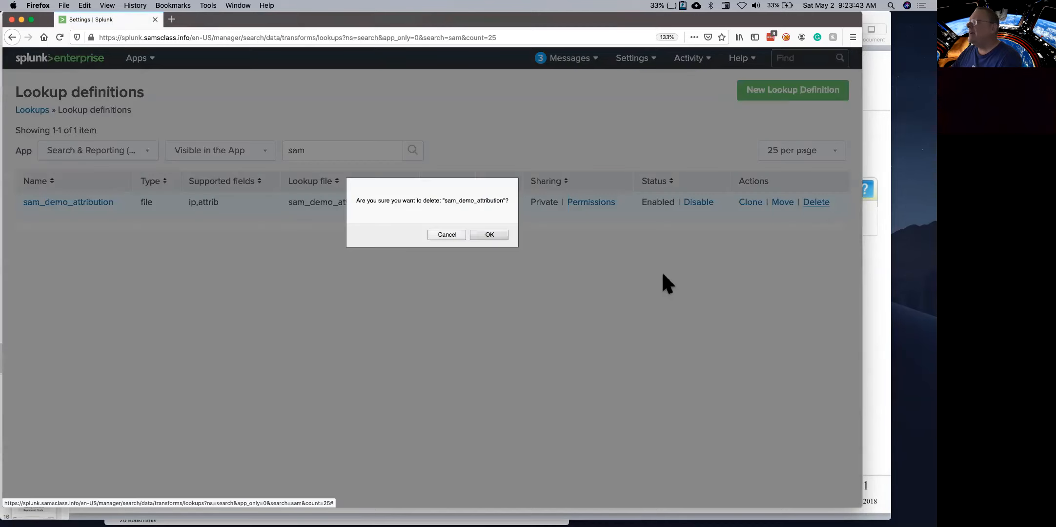
{"action": "left_click", "coordinate": [478, 234]}
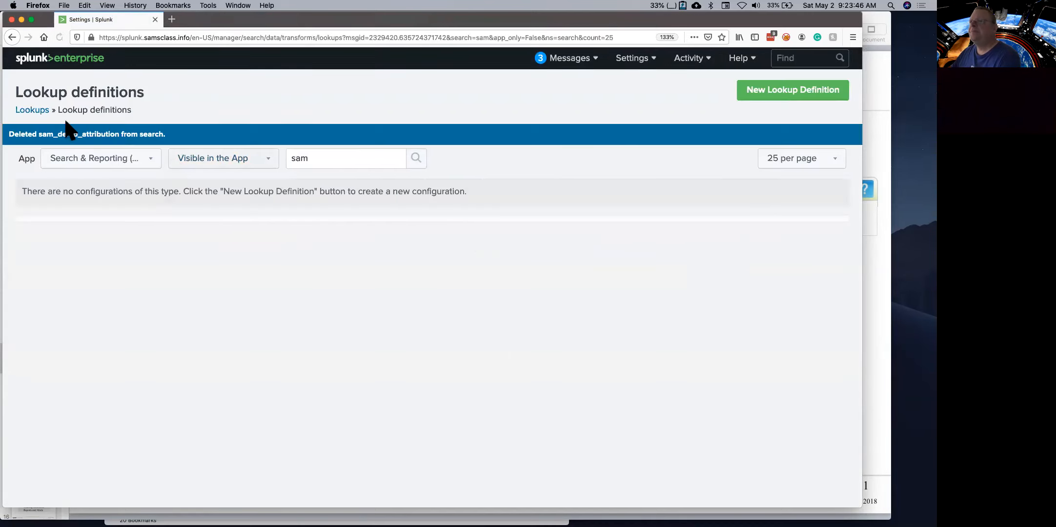
Filter the lookup table files by sam and delete sam_demo_attributions.csv.
{"action": "left_click", "coordinate": [34, 111]}
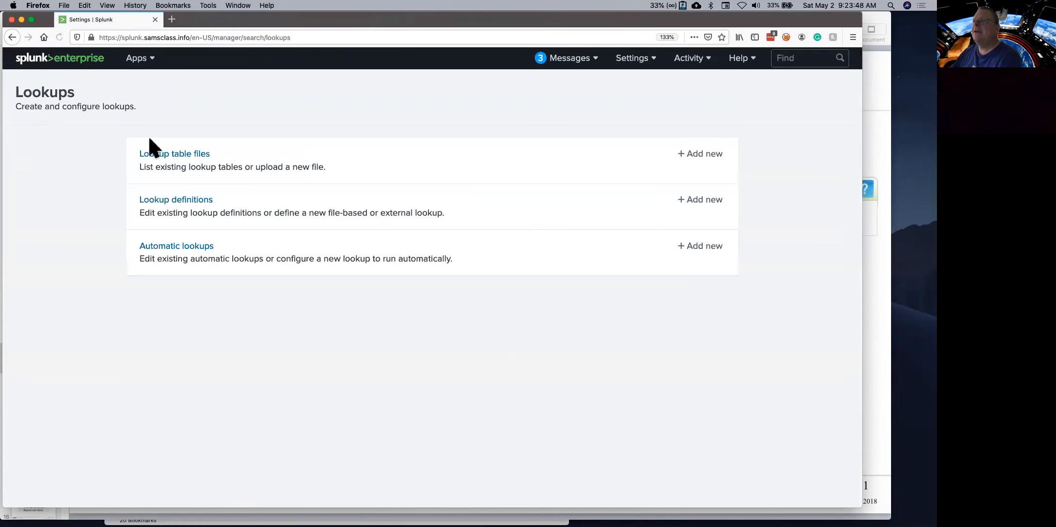
{"action": "left_click", "coordinate": [181, 153]}
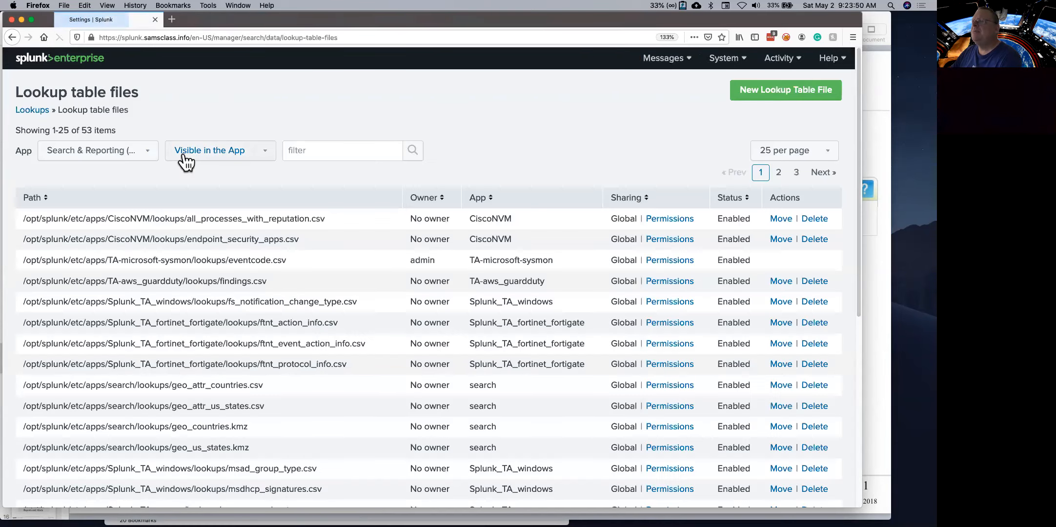
{"action": "left_click", "coordinate": [309, 153]}
{"action": "type", "text": "sam"}
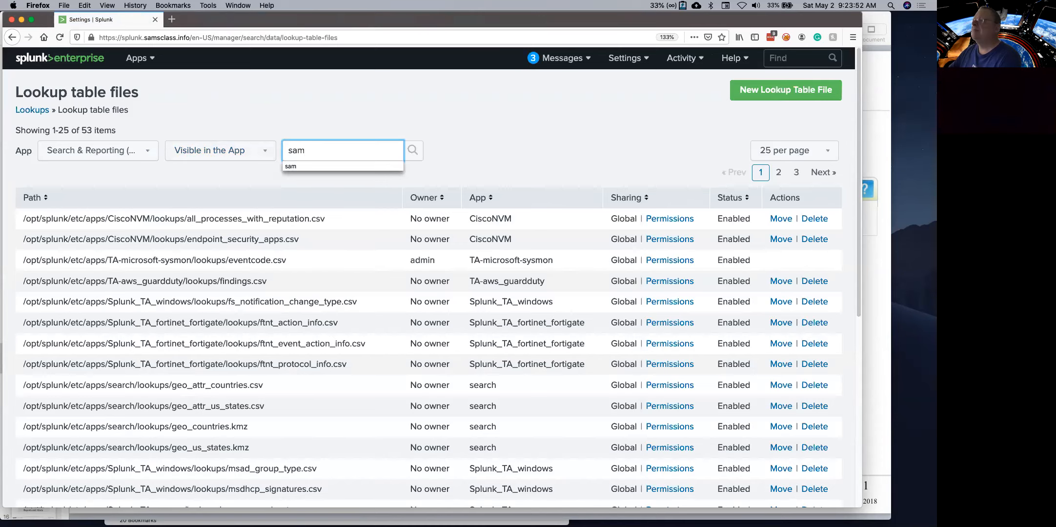
{"action": "left_click", "coordinate": [413, 151]}
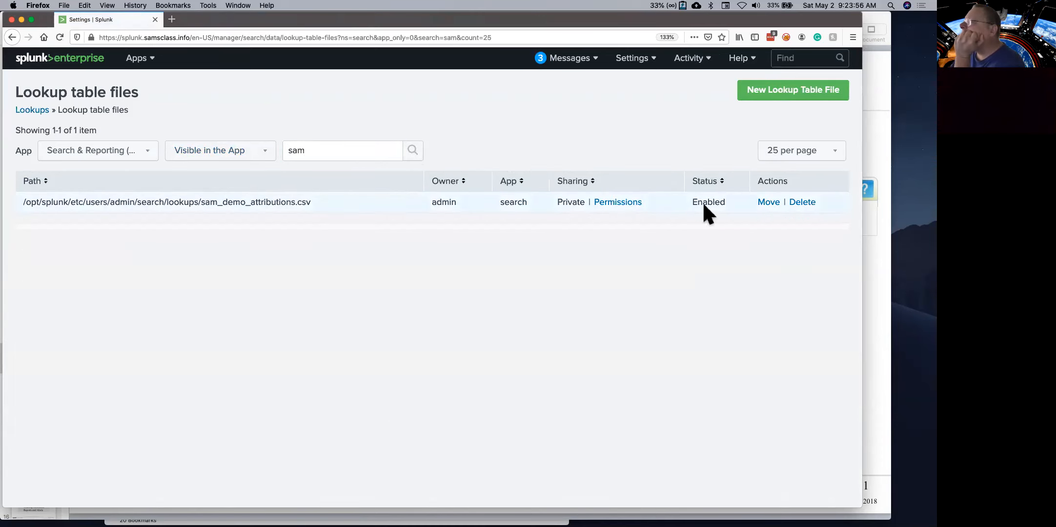
{"action": "left_click", "coordinate": [799, 203]}
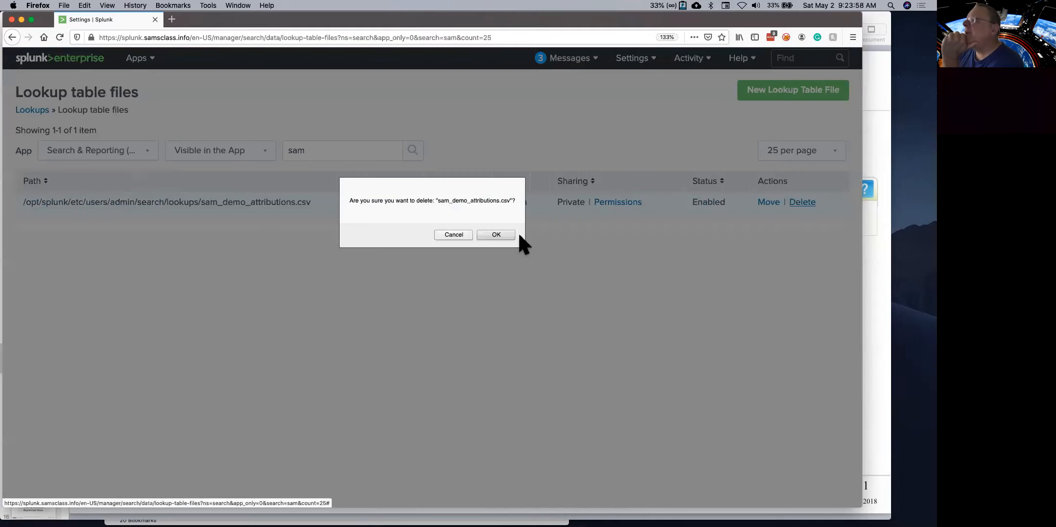
{"action": "left_click", "coordinate": [496, 235]}
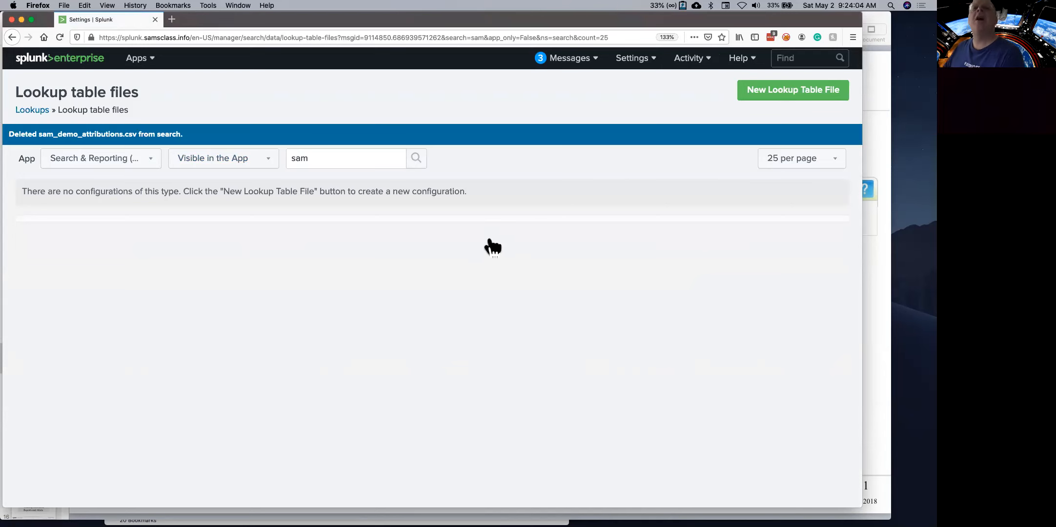
Switch to the Keynote presentation mod12-13.key and view the two Creating an Automatic Lookup slides.
{"action": "key", "text": "super+Tab"}
{"action": "left_click", "coordinate": [40, 381]}
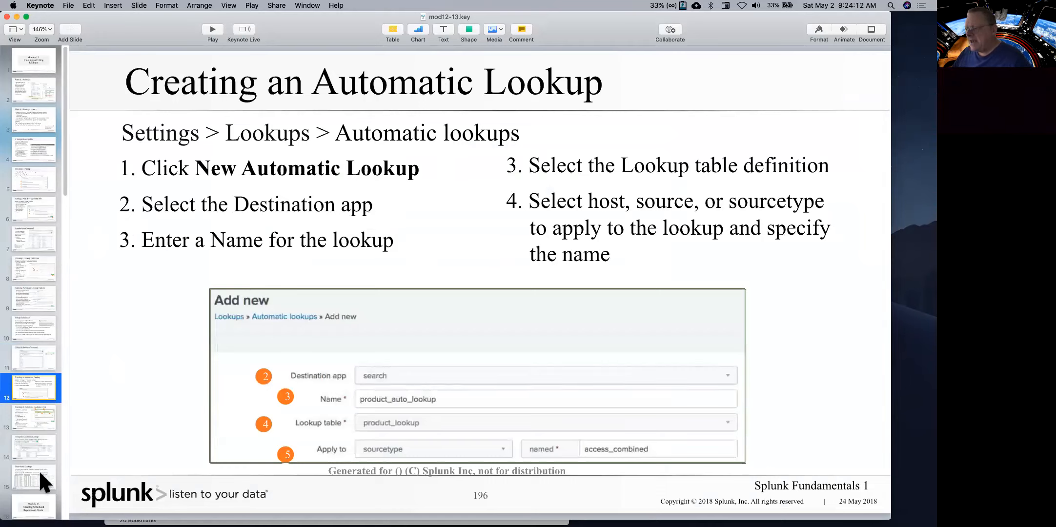
{"action": "left_click", "coordinate": [25, 427]}
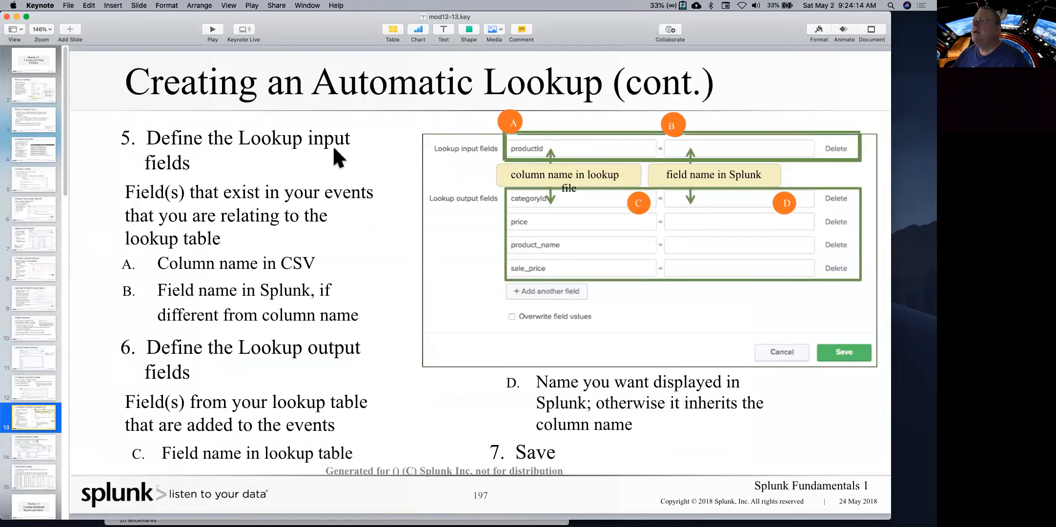